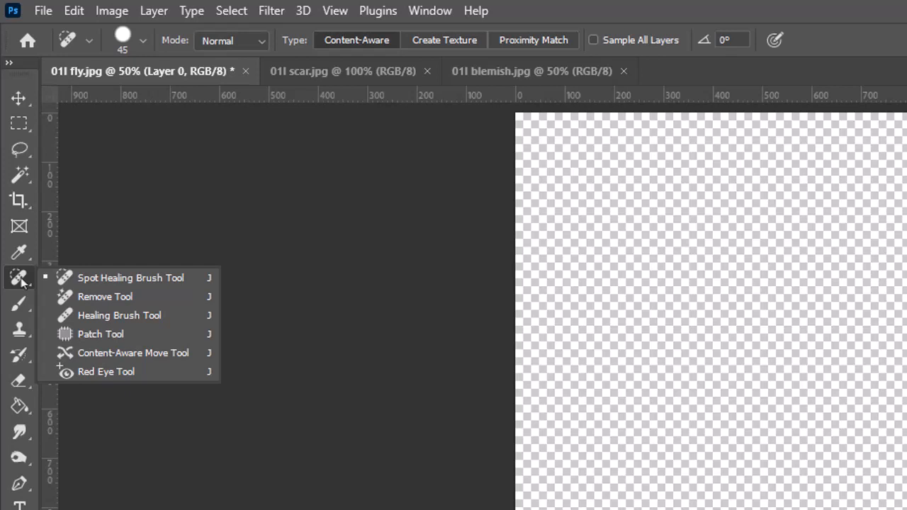
# Choose the Spot Healing Brush for the fruit photo and set its brush size to 60 px.
pyautogui.click(99, 278)
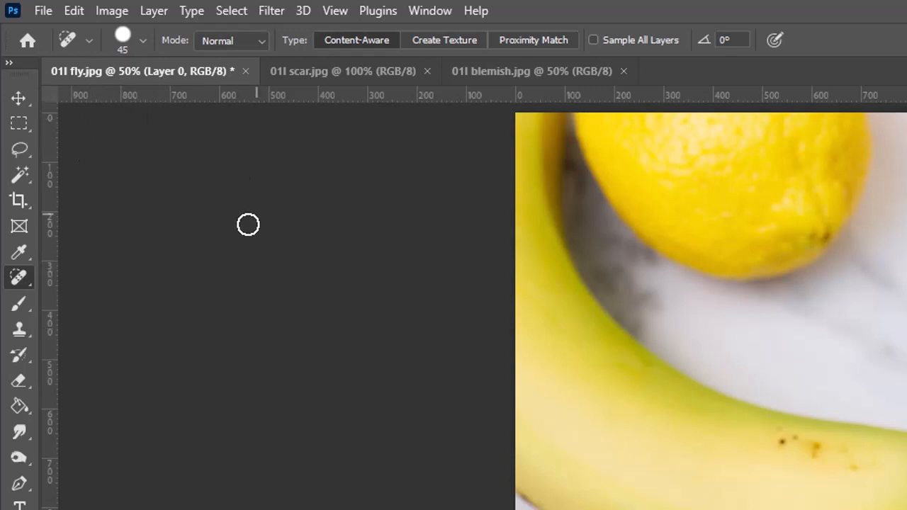
pyautogui.click(143, 42)
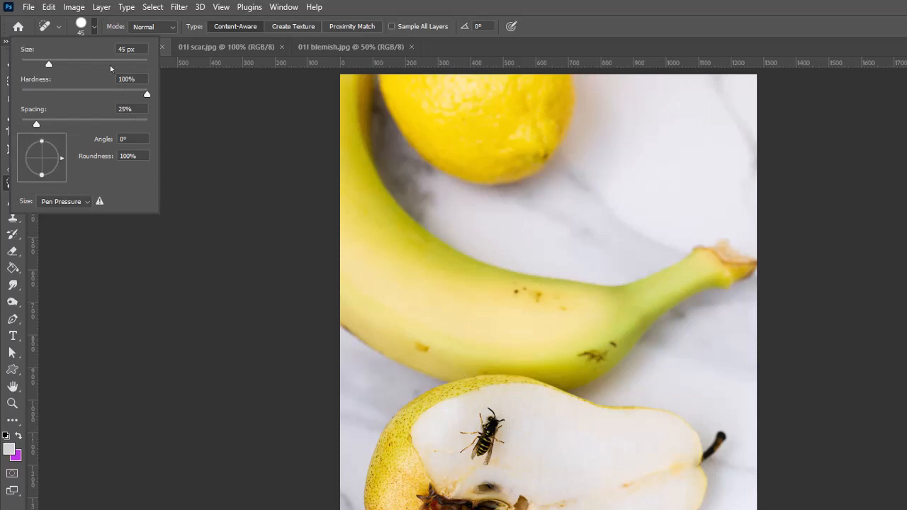
pyautogui.moveTo(60, 65)
pyautogui.mouseDown()
pyautogui.moveTo(112, 65)
pyautogui.moveTo(24, 65)
pyautogui.moveTo(45, 65)
pyautogui.mouseUp()
pyautogui.click(586, 449)
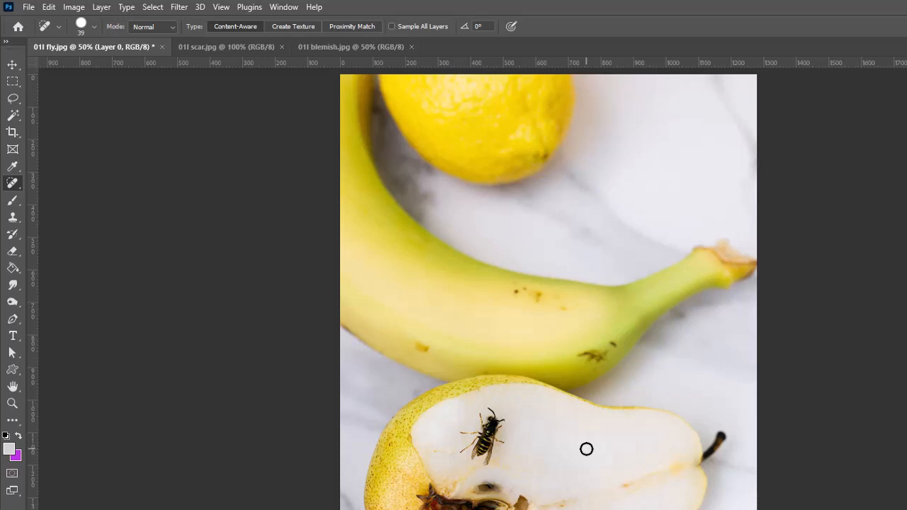
pyautogui.press(']')
pyautogui.press(']')
pyautogui.press(']')
pyautogui.press(']')
pyautogui.press(']')
pyautogui.press(']')
pyautogui.press(']')
pyautogui.press(']')
# Lower the healing brush's hardness below 100% to give it a softer edge.
pyautogui.click(94, 27)
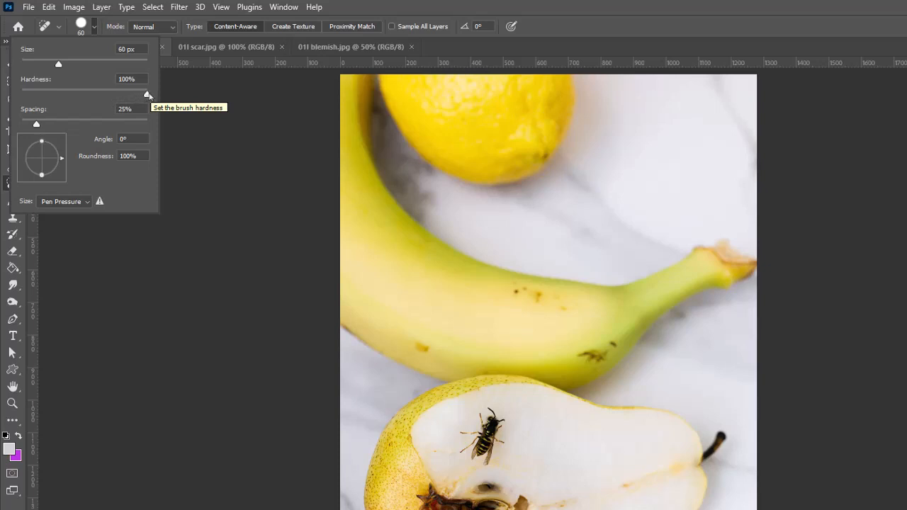
pyautogui.moveTo(148, 95); pyautogui.dragTo(21, 94)
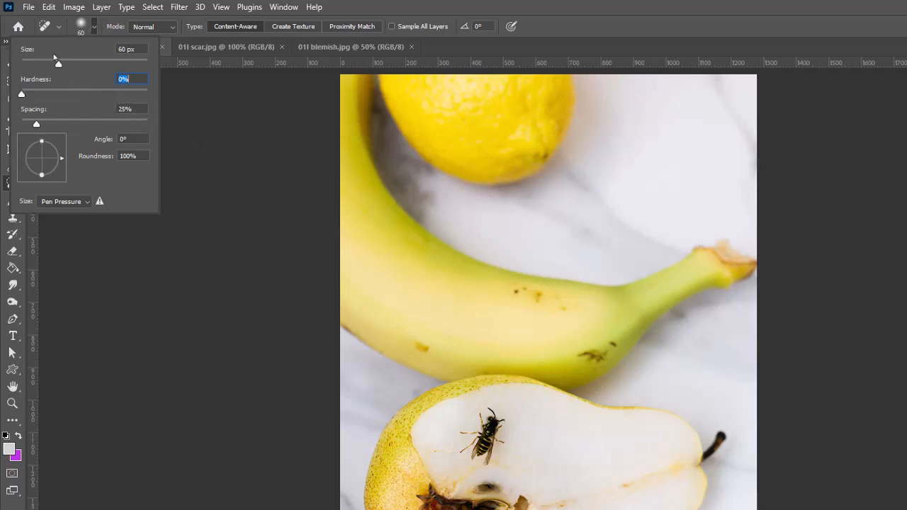
pyautogui.moveTo(23, 94); pyautogui.dragTo(44, 102)
pyautogui.moveTo(99, 98); pyautogui.dragTo(103, 100)
pyautogui.click(95, 27)
# Enlarge the healing brush to 250 px and remove the wasp from the cut pear.
pyautogui.press(']')
pyautogui.press(']')
pyautogui.press(']')
pyautogui.press(']')
pyautogui.press(']')
pyautogui.press(']')
pyautogui.press(']')
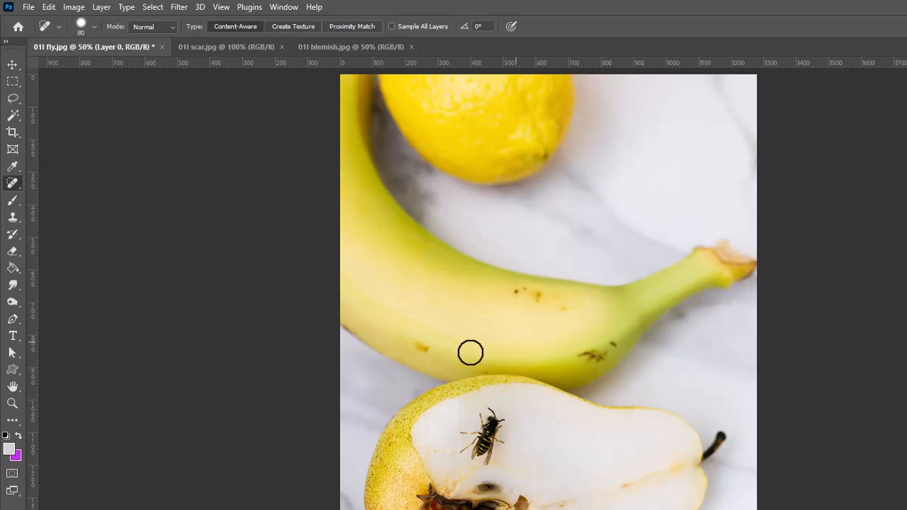
pyautogui.press(']')
pyautogui.press(']')
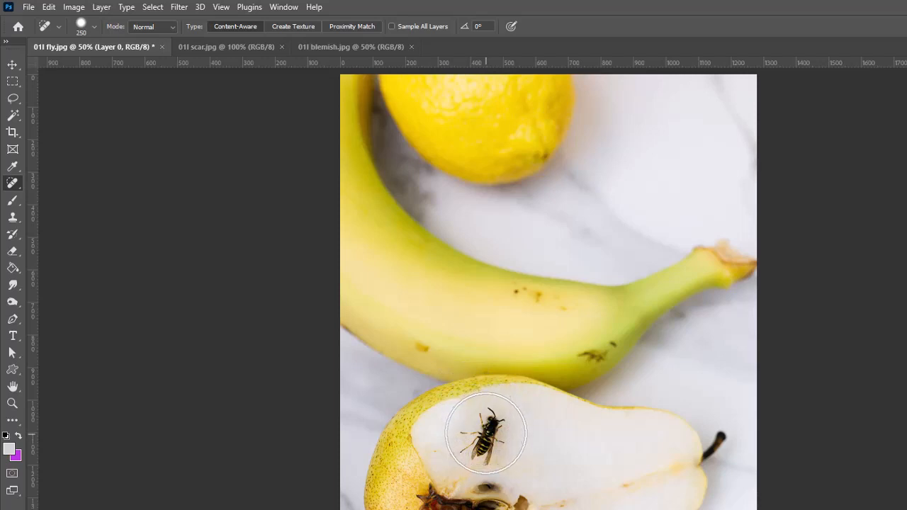
pyautogui.moveTo(485, 431); pyautogui.dragTo(496, 435)
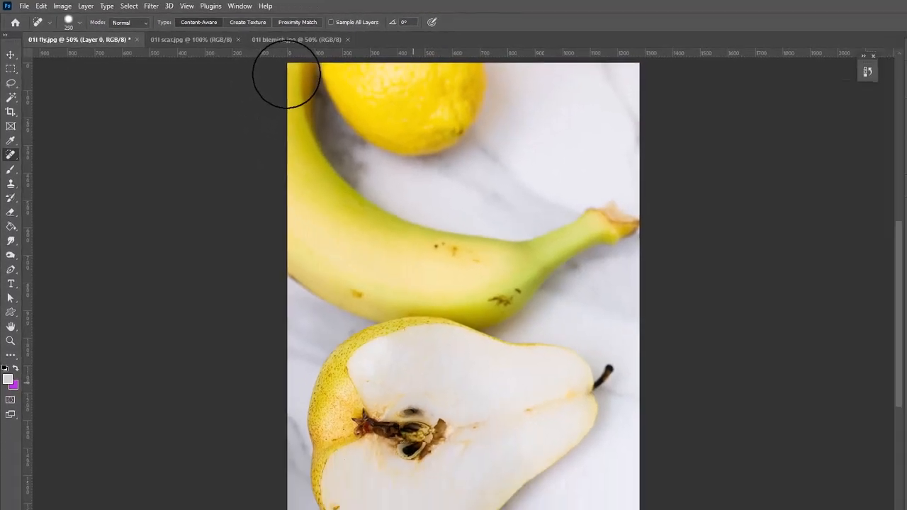
# In 01l scar.jpg, reduce the brush to 70 px and heal the man's scar from the forehead to the eyebrow.
pyautogui.click(226, 47)
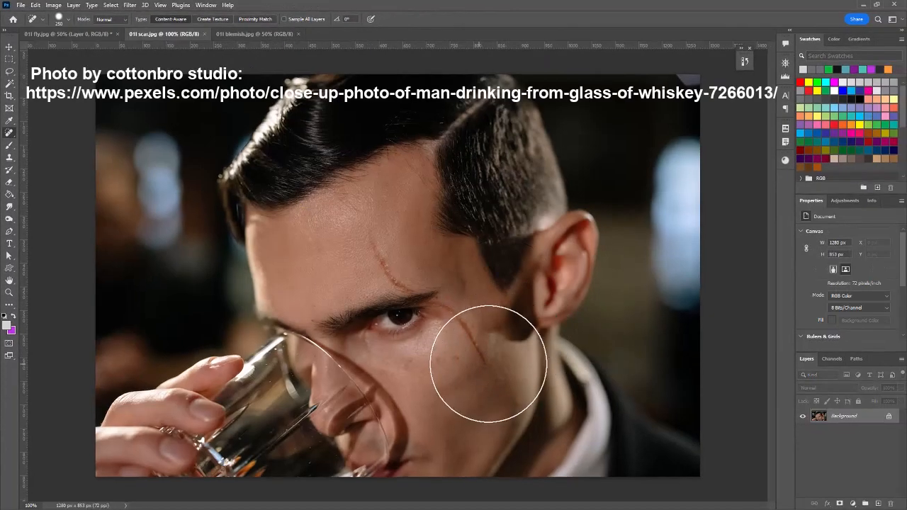
pyautogui.press('[')
pyautogui.press('[')
pyautogui.press('[')
pyautogui.press('[')
pyautogui.press('[')
pyautogui.press('[')
pyautogui.press('[')
pyautogui.press('[')
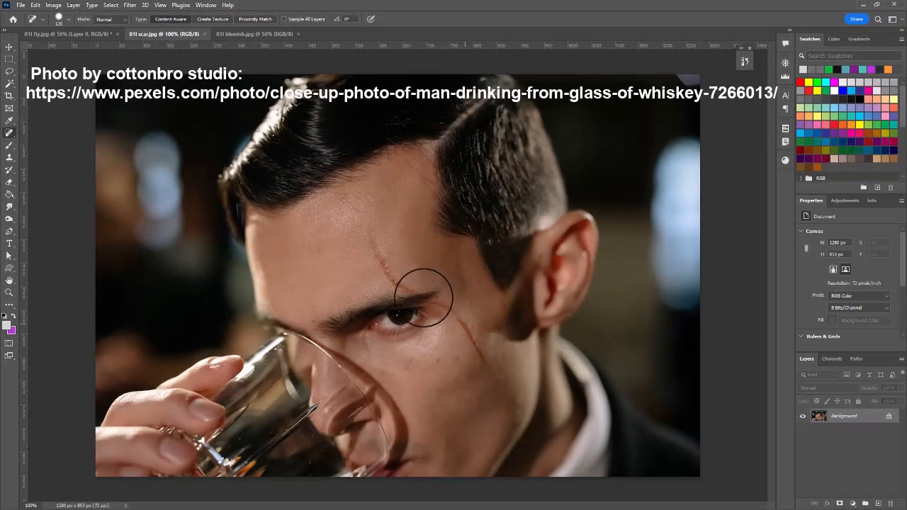
pyautogui.click(373, 242)
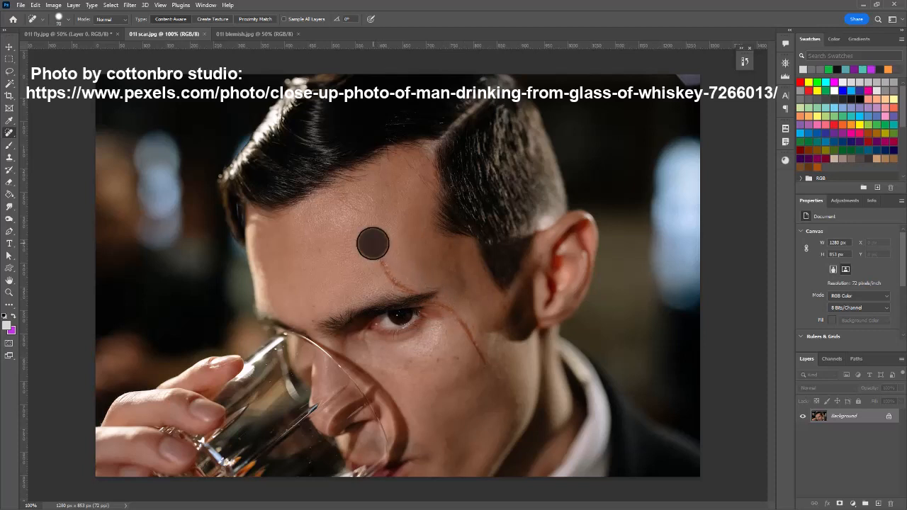
pyautogui.click(380, 257)
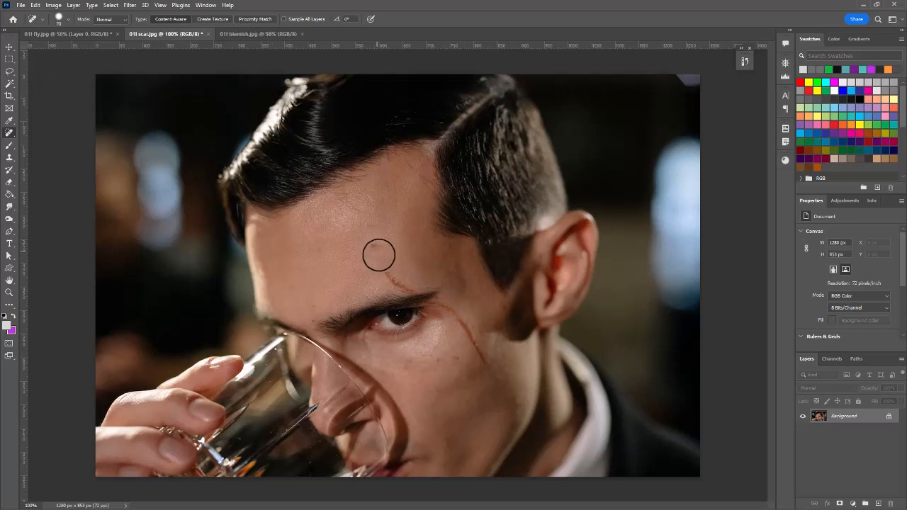
pyautogui.click(379, 255)
pyautogui.click(391, 274)
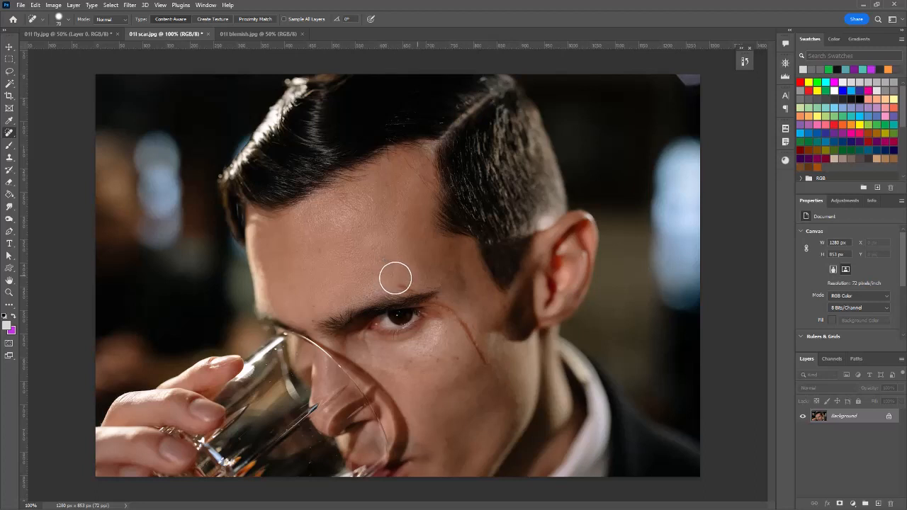
pyautogui.click(407, 279)
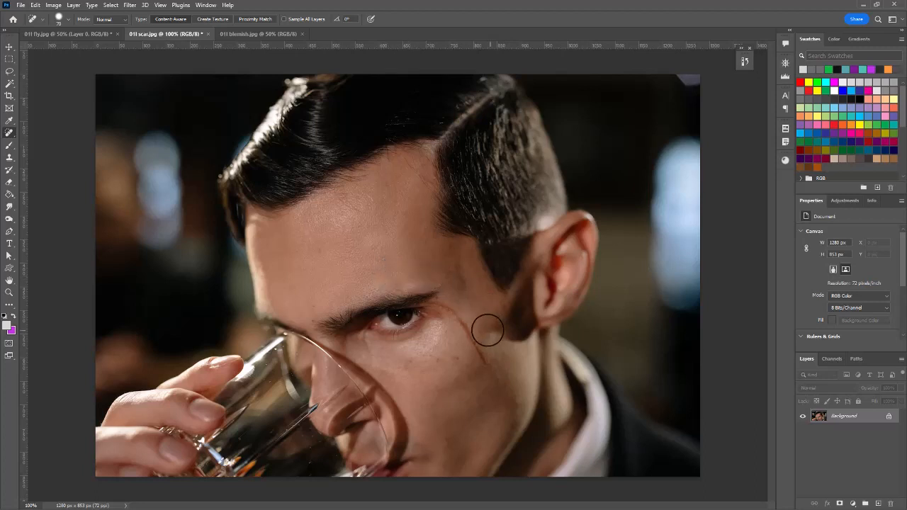
# Heal the rest of the man's scar from the outer corner of the eye down the cheek.
pyautogui.click(444, 312)
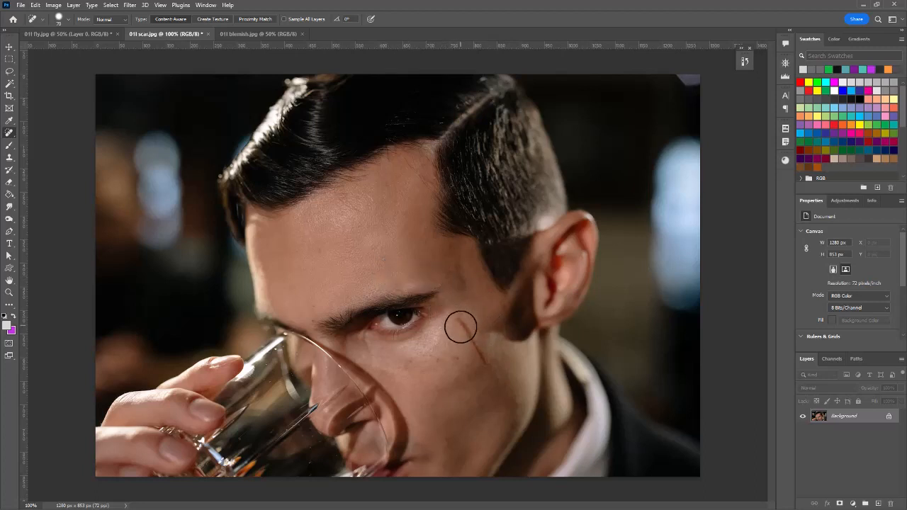
pyautogui.click(462, 328)
pyautogui.click(474, 349)
pyautogui.click(480, 358)
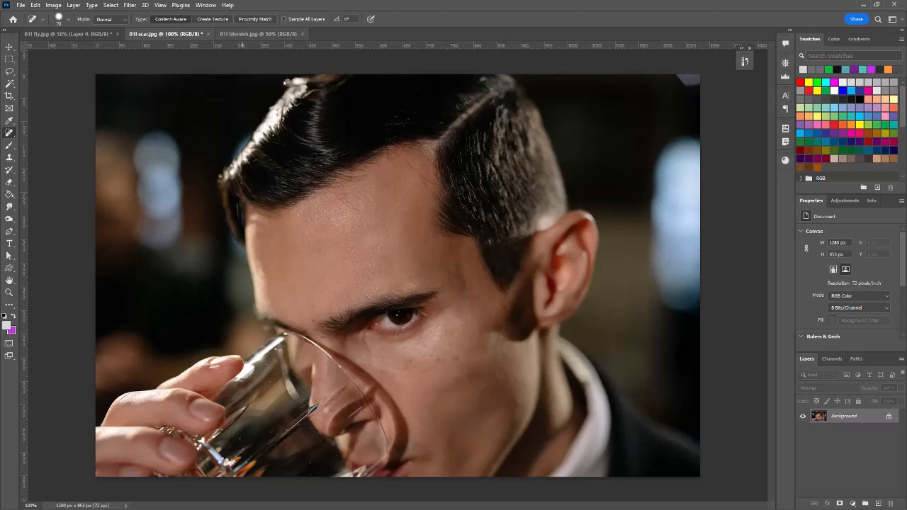
# In 01l blemish.jpg, heal the blemishes on the woman's cheek and jaw and the moles on her neck and shoulder.
pyautogui.click(258, 33)
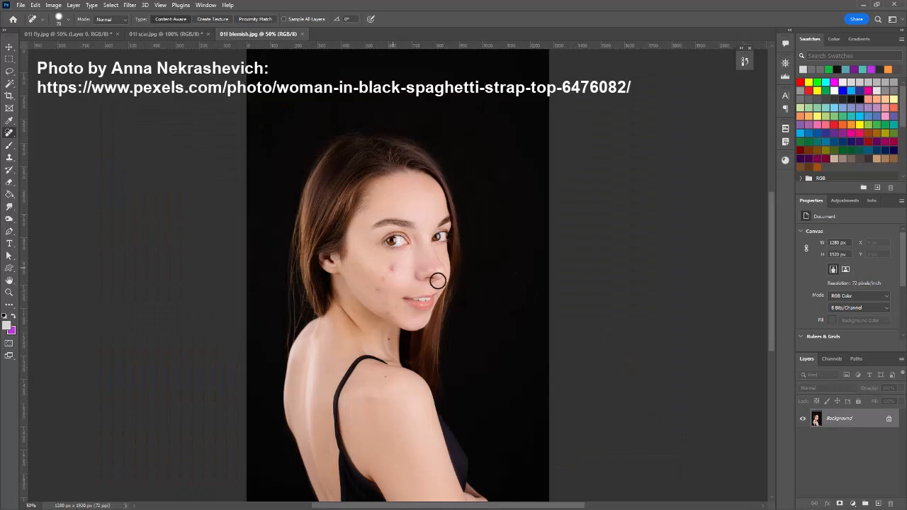
pyautogui.click(394, 269)
pyautogui.click(388, 337)
pyautogui.click(387, 316)
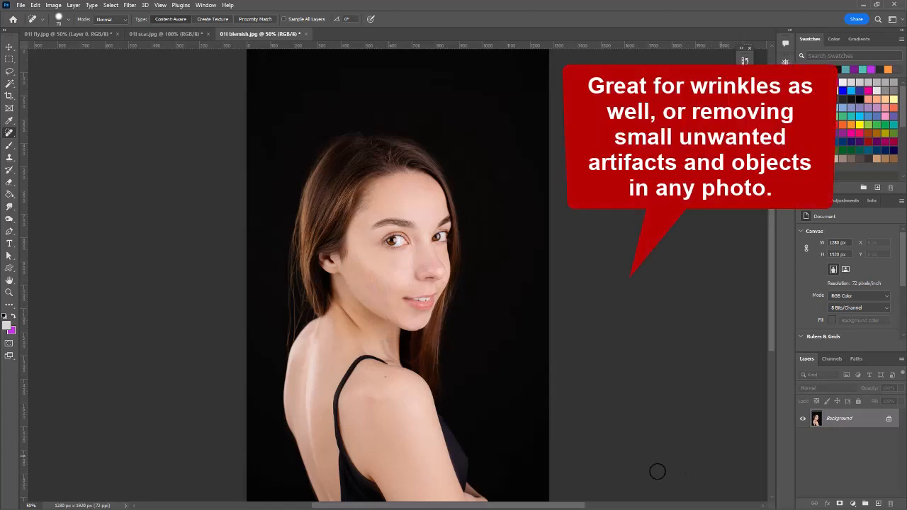
pyautogui.click(388, 381)
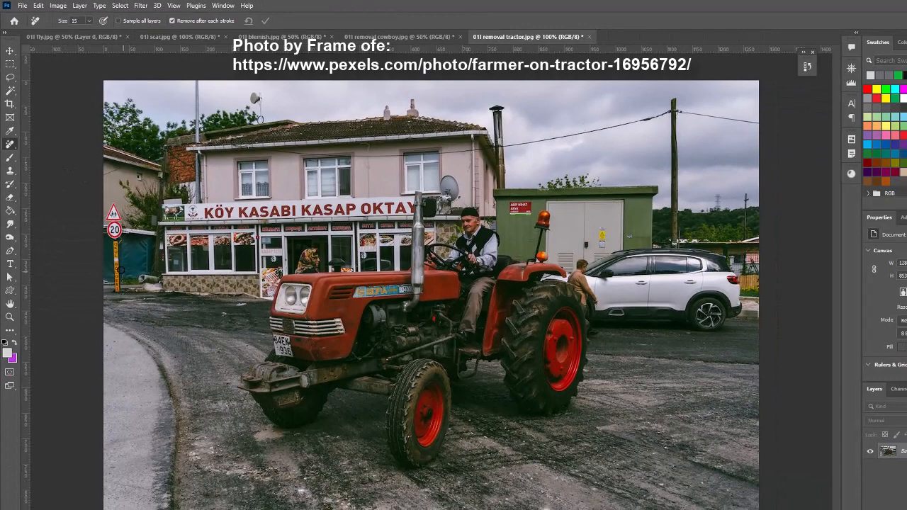
# In the tractor photo, use the Remove Tool at size 35 to erase the road signs and their post beside the street.
pyautogui.press(']')
pyautogui.press(']')
pyautogui.press(']')
pyautogui.press(']')
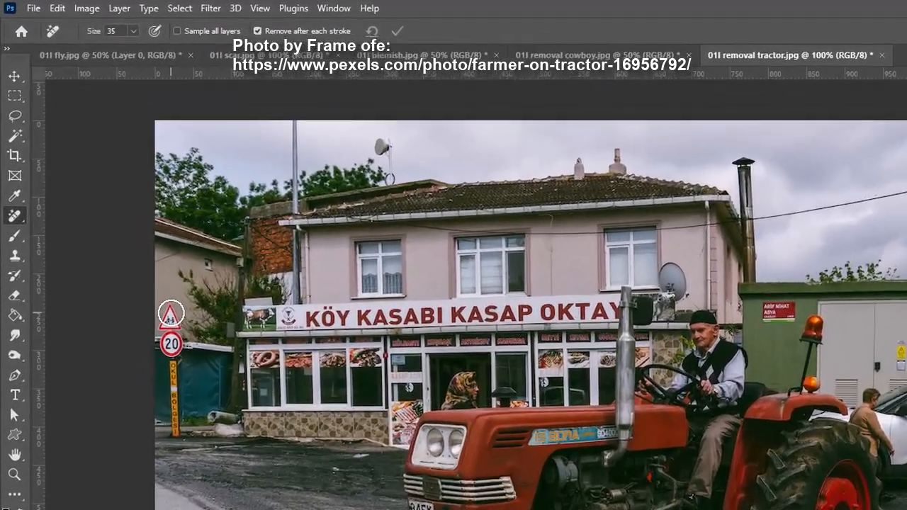
pyautogui.moveTo(114, 209); pyautogui.dragTo(112, 215)
pyautogui.moveTo(178, 341)
pyautogui.mouseDown()
pyautogui.moveTo(183, 458)
pyautogui.moveTo(187, 448)
pyautogui.mouseUp()
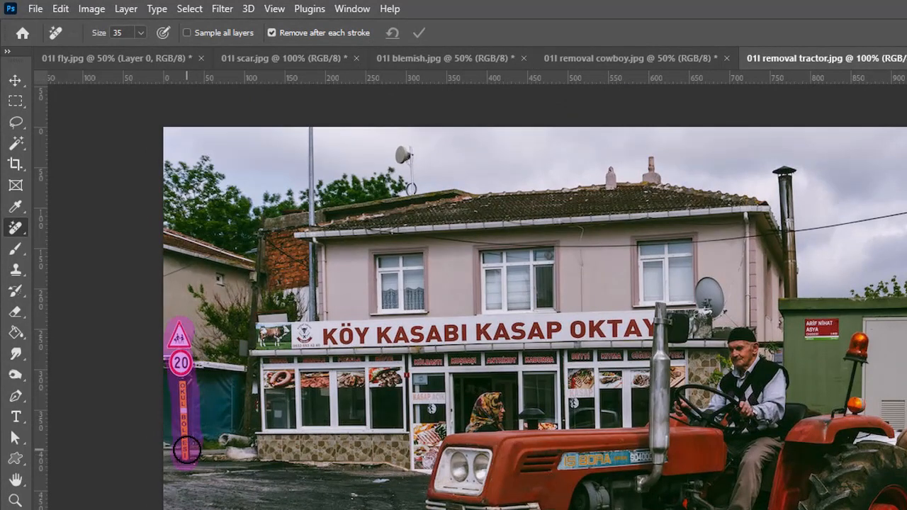
pyautogui.moveTo(186, 448); pyautogui.dragTo(186, 449)
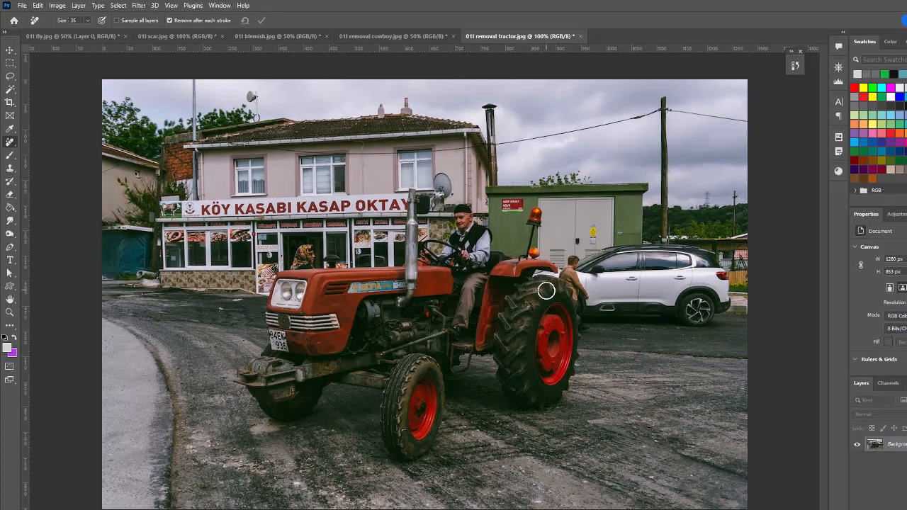
# Remove the white car and the person beside it, and clean up the white remnant above the tractor's rear wheel with a smaller brush.
pyautogui.moveTo(573, 259)
pyautogui.mouseDown()
pyautogui.moveTo(592, 323)
pyautogui.moveTo(702, 323)
pyautogui.moveTo(719, 316)
pyautogui.moveTo(726, 277)
pyautogui.moveTo(713, 260)
pyautogui.moveTo(674, 251)
pyautogui.moveTo(604, 256)
pyautogui.moveTo(576, 272)
pyautogui.moveTo(593, 273)
pyautogui.moveTo(607, 309)
pyautogui.moveTo(597, 303)
pyautogui.moveTo(605, 260)
pyautogui.moveTo(620, 269)
pyautogui.moveTo(605, 302)
pyautogui.moveTo(695, 317)
pyautogui.moveTo(690, 298)
pyautogui.moveTo(616, 300)
pyautogui.moveTo(637, 276)
pyautogui.moveTo(640, 286)
pyautogui.moveTo(670, 276)
pyautogui.moveTo(652, 283)
pyautogui.moveTo(686, 287)
pyautogui.moveTo(694, 274)
pyautogui.moveTo(701, 292)
pyautogui.moveTo(718, 288)
pyautogui.moveTo(655, 261)
pyautogui.moveTo(632, 268)
pyautogui.moveTo(619, 294)
pyautogui.moveTo(591, 305)
pyautogui.moveTo(688, 294)
pyautogui.mouseUp()
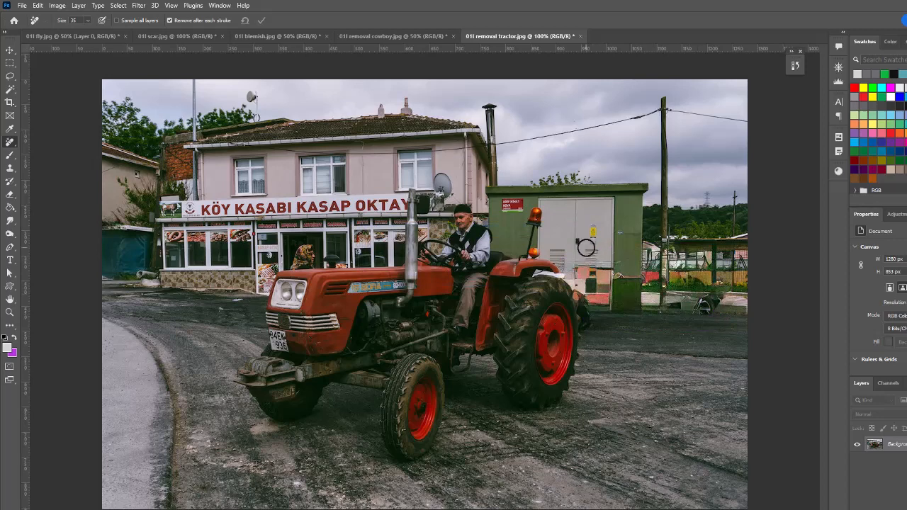
pyautogui.press('[')
pyautogui.press('[')
pyautogui.press('[')
pyautogui.press('[')
pyautogui.moveTo(563, 273); pyautogui.dragTo(563, 273)
# Set the Remove Tool size to 30 and erase the tall utility pole beside the green building.
pyautogui.press(']')
pyautogui.press(']')
pyautogui.press(']')
pyautogui.moveTo(664, 292); pyautogui.dragTo(661, 101)
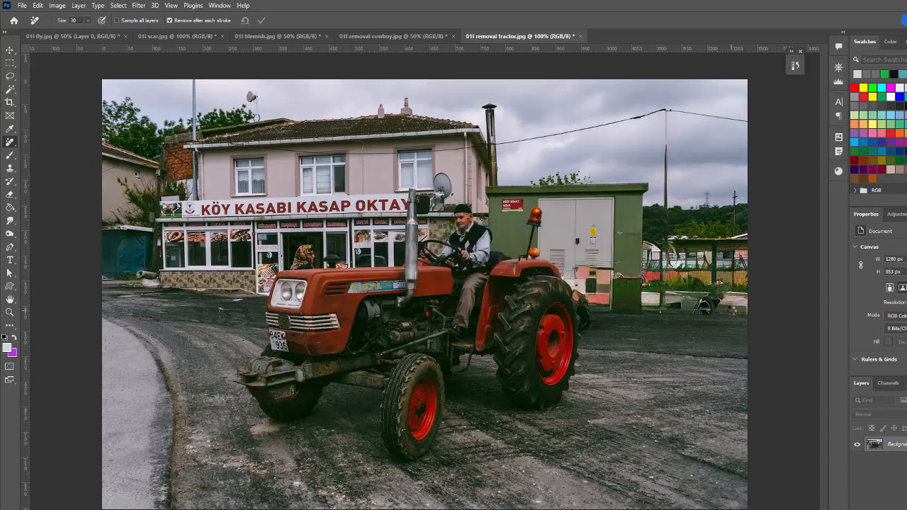
pyautogui.moveTo(667, 112); pyautogui.dragTo(661, 312)
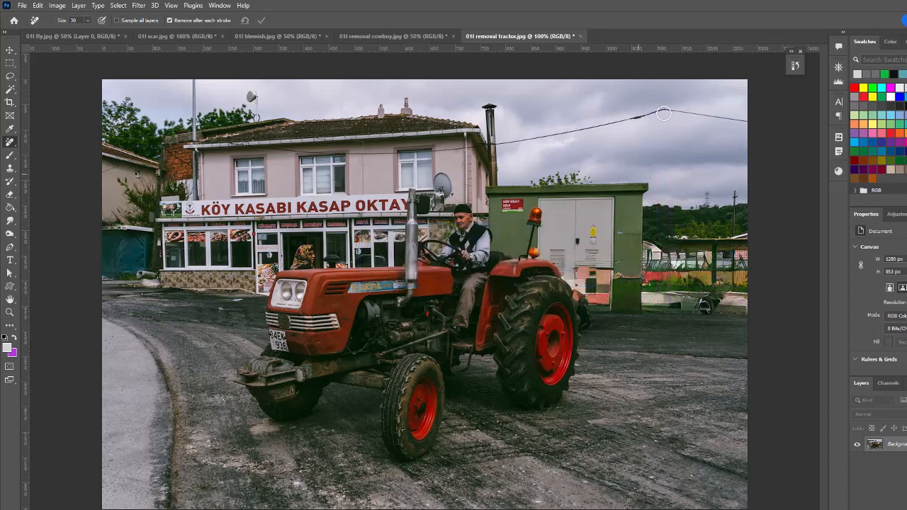
# Remove the power lines across the sky and house wall at size 15, and erase the rooftop satellite dish with a larger brush.
pyautogui.press('[')
pyautogui.press('[')
pyautogui.press('[')
pyautogui.moveTo(747, 122)
pyautogui.mouseDown()
pyautogui.moveTo(657, 113)
pyautogui.moveTo(668, 108)
pyautogui.moveTo(494, 144)
pyautogui.mouseUp()
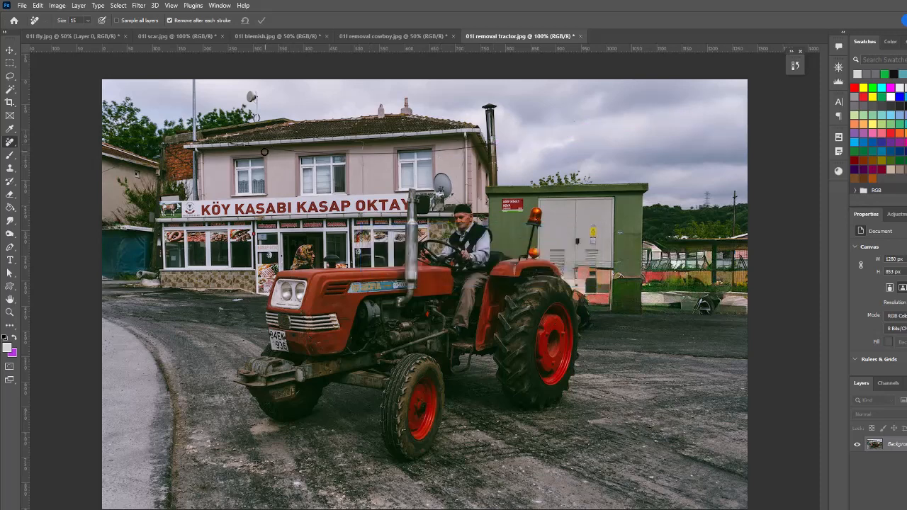
pyautogui.moveTo(273, 149); pyautogui.dragTo(483, 145)
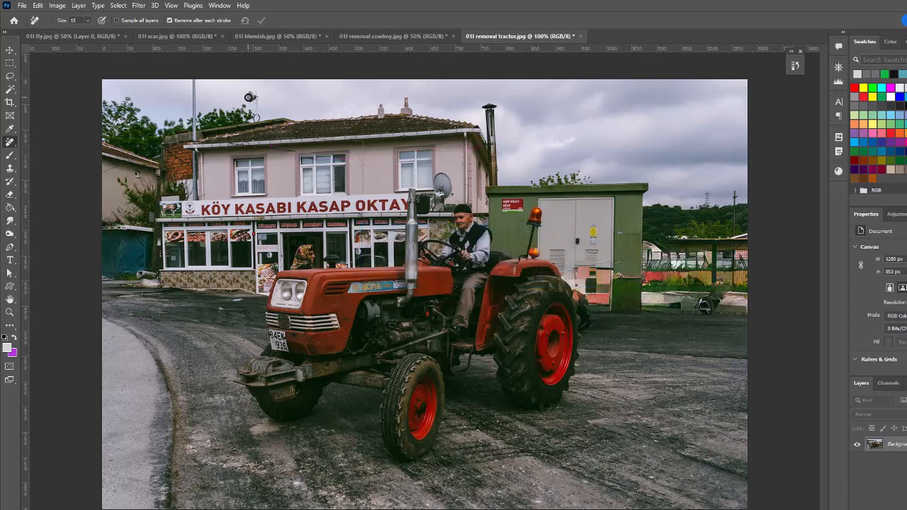
pyautogui.press(']')
pyautogui.moveTo(248, 95); pyautogui.dragTo(258, 120)
# Enlarge the Remove Tool to size 45 and clean up the car remnants by the fence and behind the tractor's rear wheel.
pyautogui.press(']')
pyautogui.moveTo(718, 285)
pyautogui.mouseDown()
pyautogui.moveTo(692, 305)
pyautogui.moveTo(674, 298)
pyautogui.moveTo(696, 296)
pyautogui.moveTo(717, 312)
pyautogui.mouseUp()
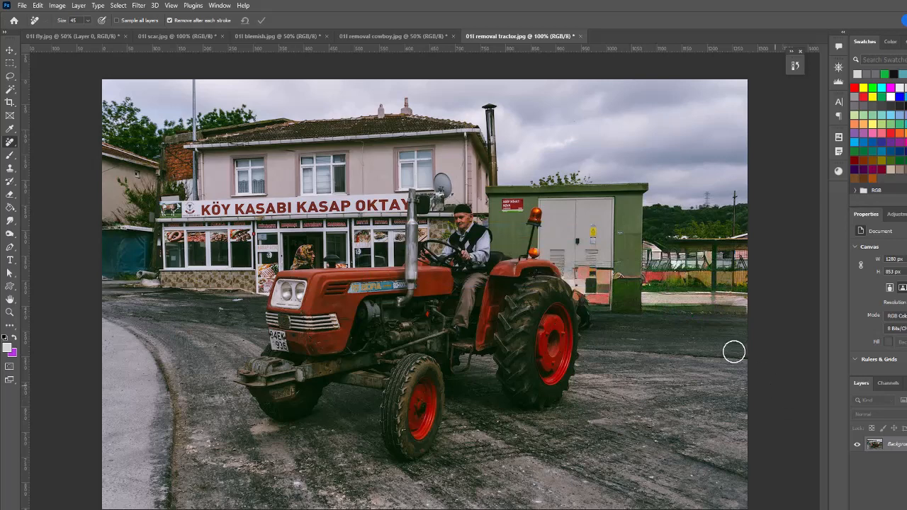
pyautogui.moveTo(579, 270)
pyautogui.mouseDown()
pyautogui.moveTo(602, 284)
pyautogui.moveTo(602, 296)
pyautogui.moveTo(588, 281)
pyautogui.moveTo(611, 278)
pyautogui.moveTo(608, 301)
pyautogui.moveTo(582, 282)
pyautogui.moveTo(592, 317)
pyautogui.mouseUp()
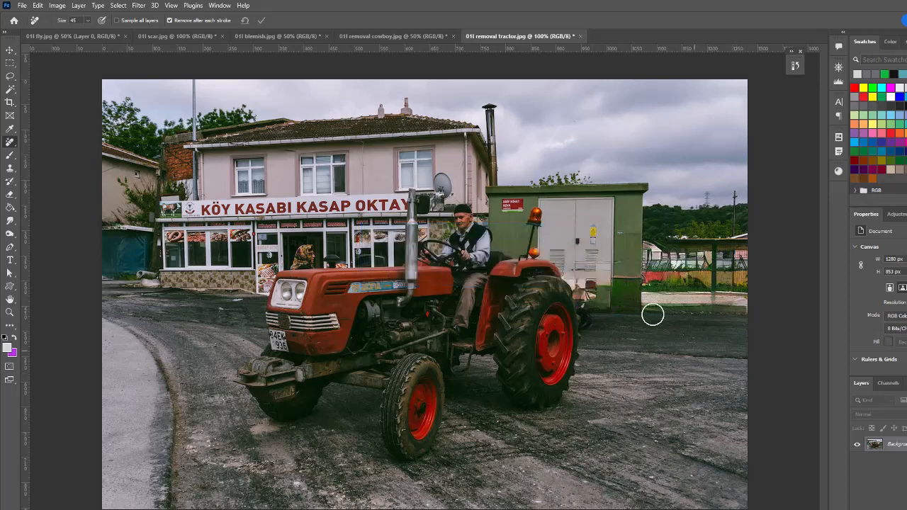
pyautogui.moveTo(590, 293)
pyautogui.mouseDown()
pyautogui.moveTo(583, 286)
pyautogui.moveTo(588, 298)
pyautogui.mouseUp()
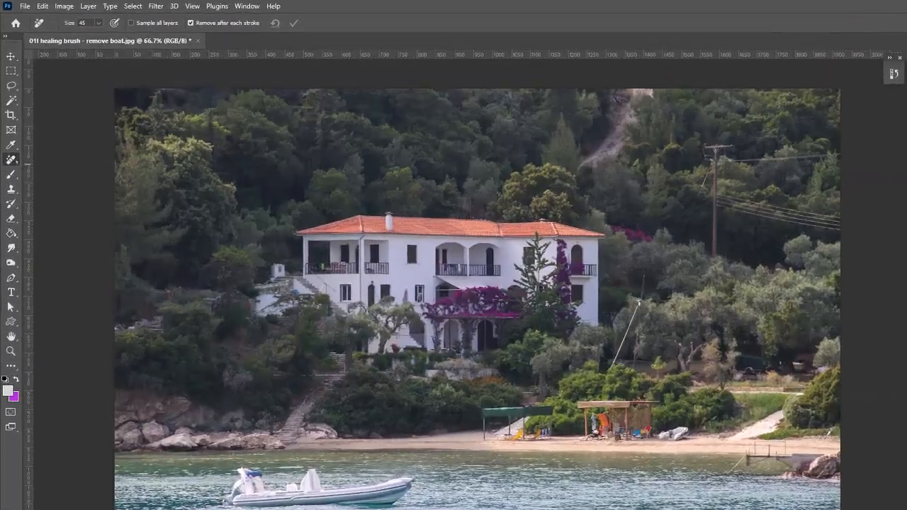
# Paint out the motorboat in the boat photo with the Healing Brush, replacing it with texture sampled from the open water.
pyautogui.rightClick(10, 141)
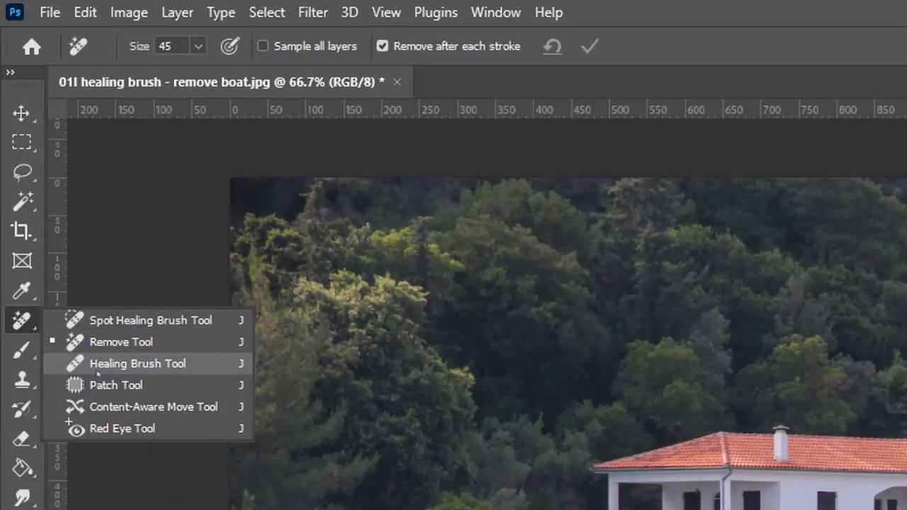
pyautogui.click(97, 368)
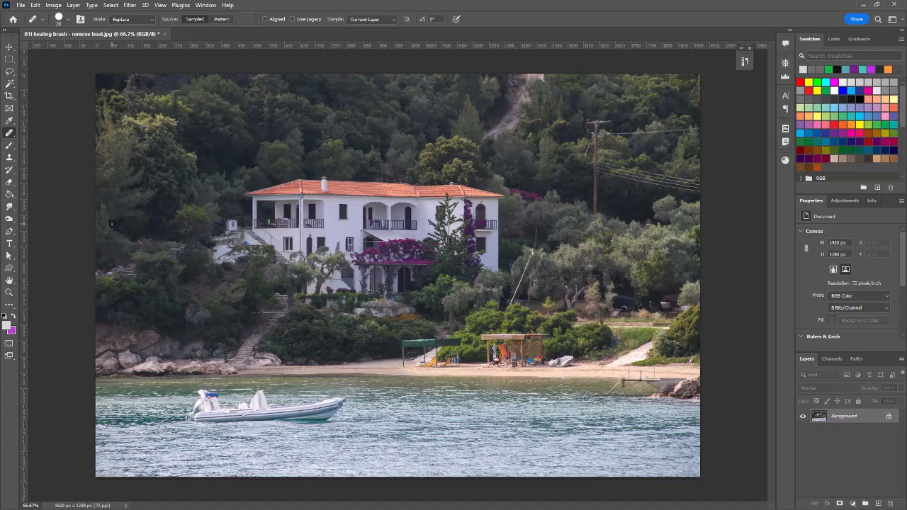
pyautogui.rightClick(9, 133)
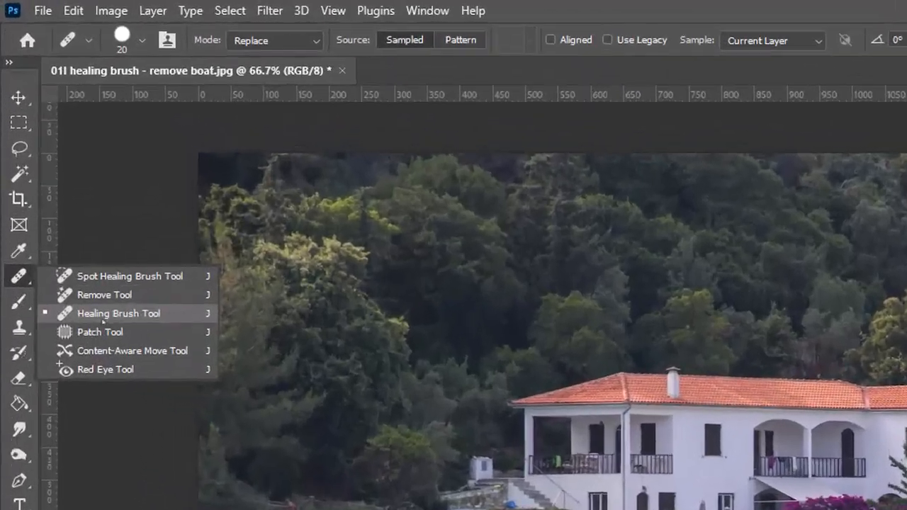
pyautogui.click(63, 150)
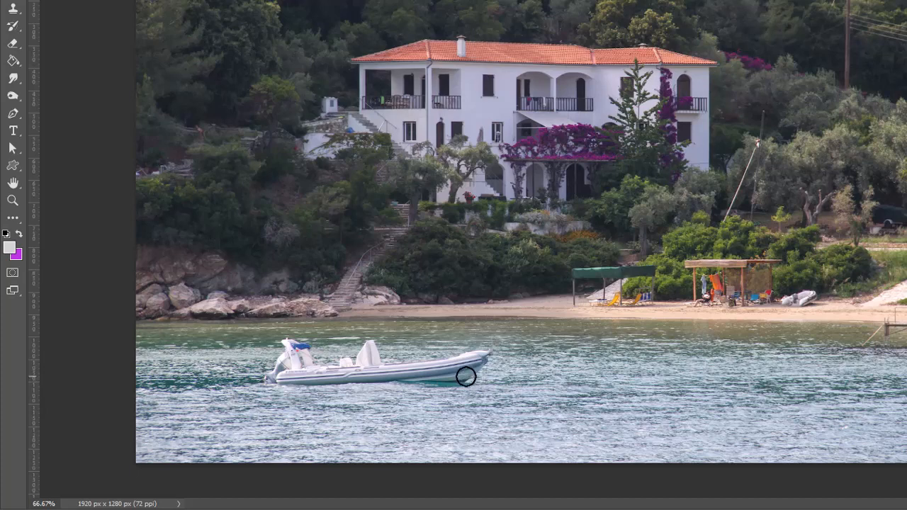
pyautogui.moveTo(466, 375)
pyautogui.mouseDown()
pyautogui.moveTo(305, 374)
pyautogui.moveTo(475, 354)
pyautogui.moveTo(477, 368)
pyautogui.moveTo(403, 352)
pyautogui.moveTo(356, 349)
pyautogui.moveTo(344, 358)
pyautogui.moveTo(362, 351)
pyautogui.mouseUp()
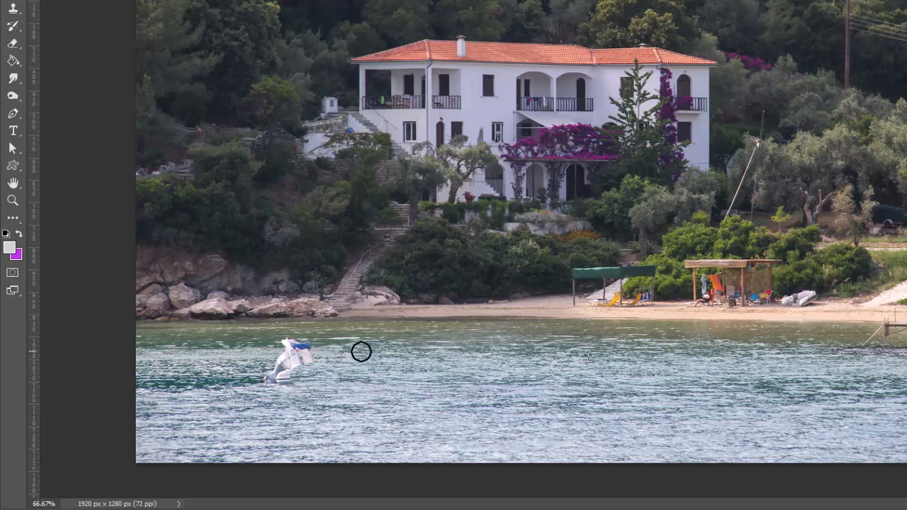
pyautogui.keyDown('alt'); pyautogui.click(631, 368); pyautogui.keyUp('alt')
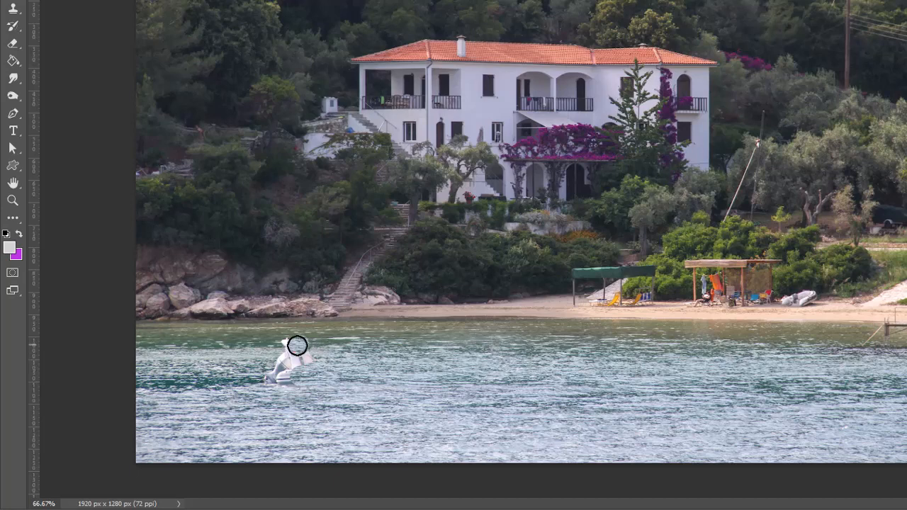
pyautogui.moveTo(281, 343)
pyautogui.mouseDown()
pyautogui.moveTo(279, 357)
pyautogui.moveTo(303, 359)
pyautogui.moveTo(282, 370)
pyautogui.moveTo(297, 376)
pyautogui.moveTo(329, 335)
pyautogui.moveTo(375, 341)
pyautogui.mouseUp()
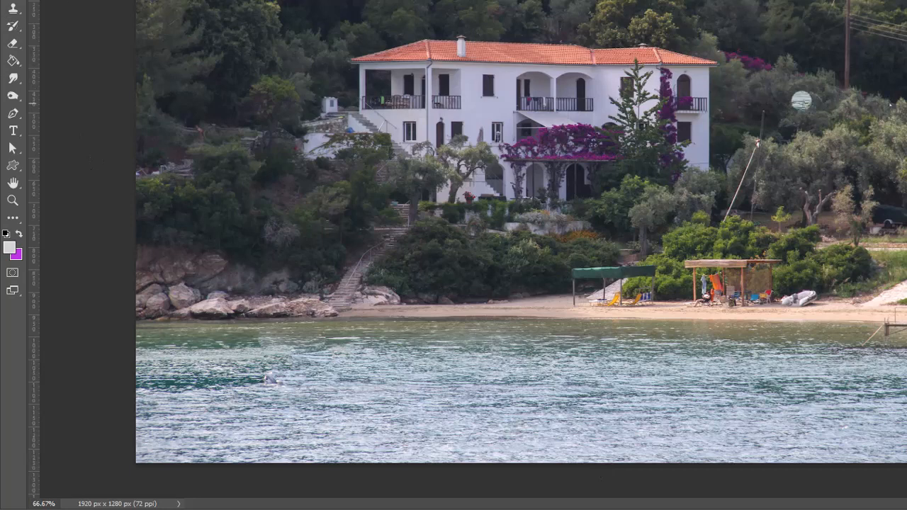
# Undo the healing strokes on the water to restore the original motorboat.
pyautogui.press('F7')
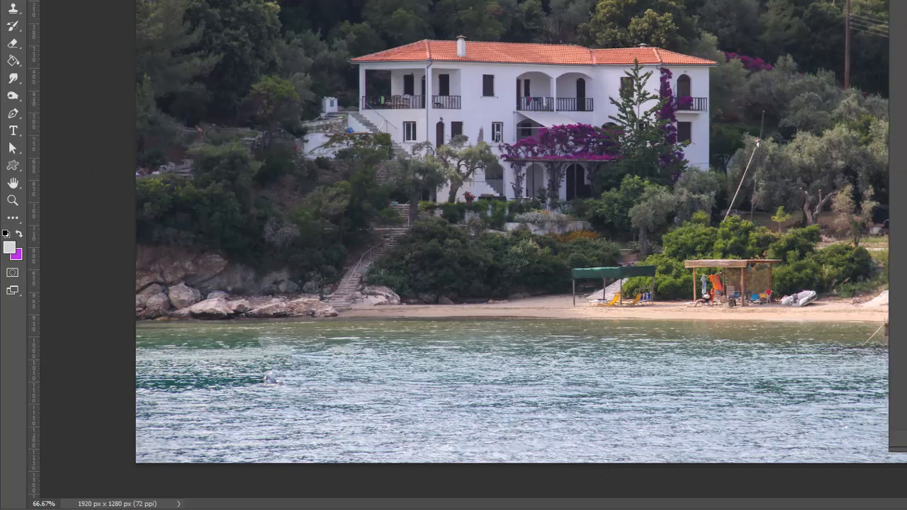
pyautogui.hotkey('ctrl', 'z')
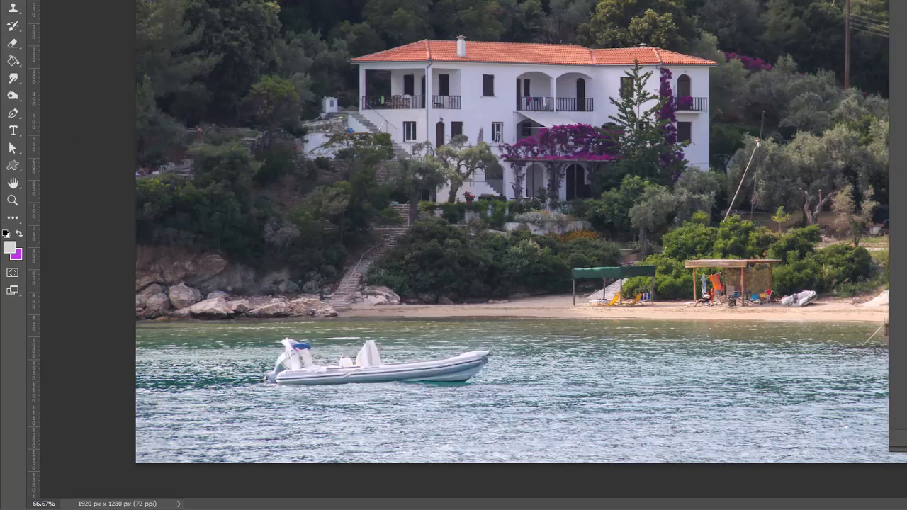
pyautogui.press('F7')
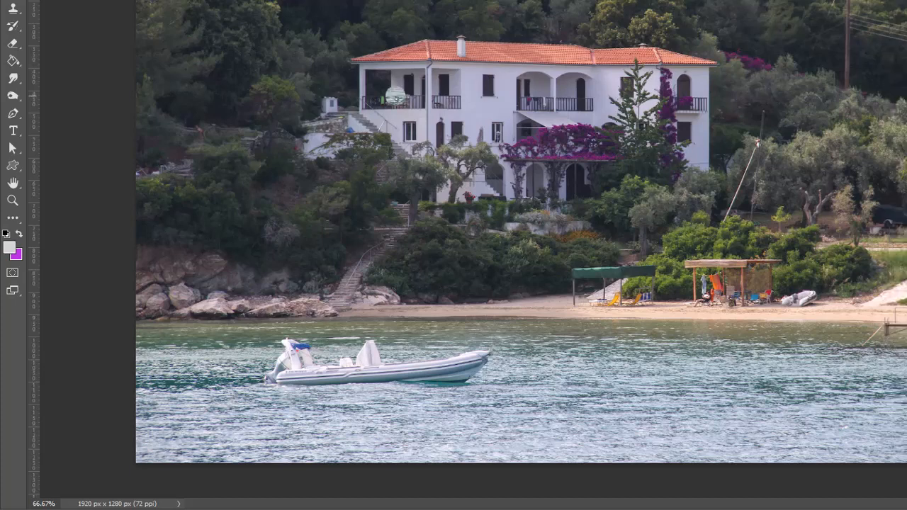
# Erase the motorboat with the Remove Tool and clean up the small white remnant in the water.
pyautogui.rightClick(13, 0)
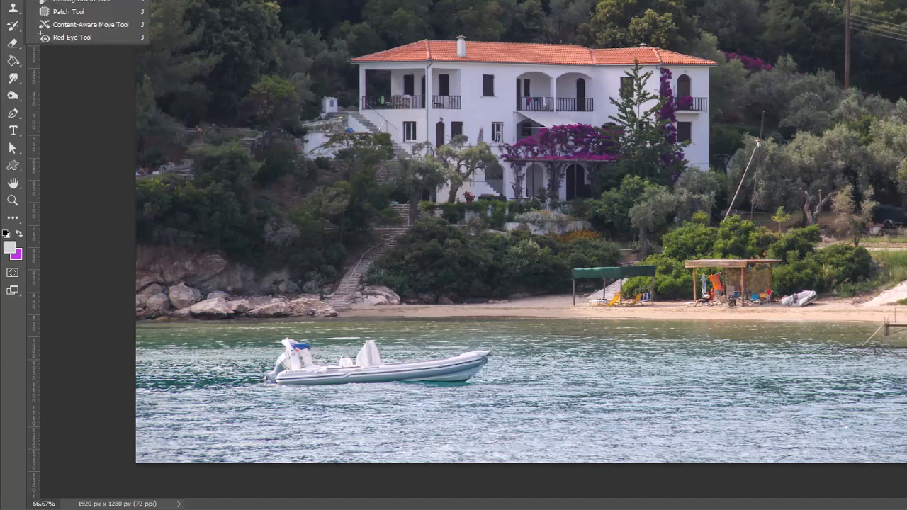
pyautogui.click(78, 0)
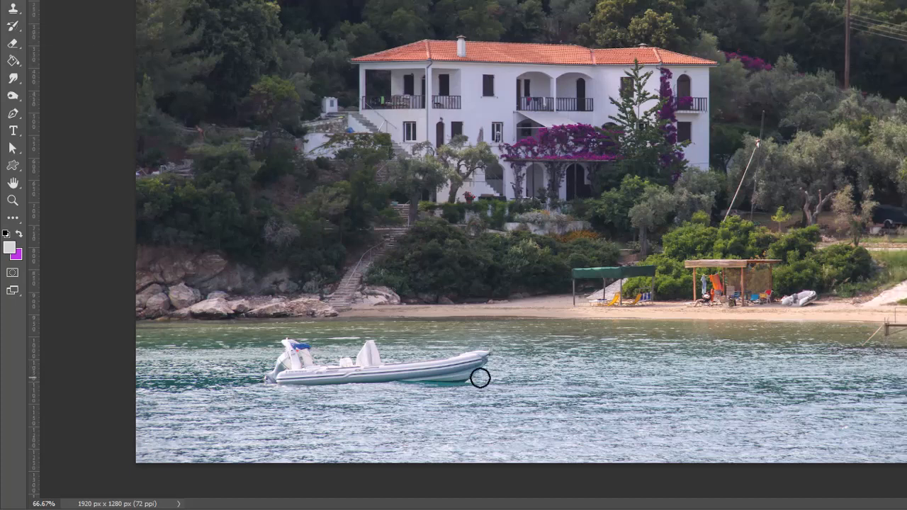
pyautogui.moveTo(475, 376)
pyautogui.mouseDown()
pyautogui.moveTo(374, 366)
pyautogui.moveTo(364, 349)
pyautogui.moveTo(346, 362)
pyautogui.moveTo(277, 364)
pyautogui.moveTo(281, 346)
pyautogui.moveTo(295, 340)
pyautogui.moveTo(301, 343)
pyautogui.moveTo(278, 366)
pyautogui.moveTo(280, 378)
pyautogui.moveTo(492, 376)
pyautogui.mouseUp()
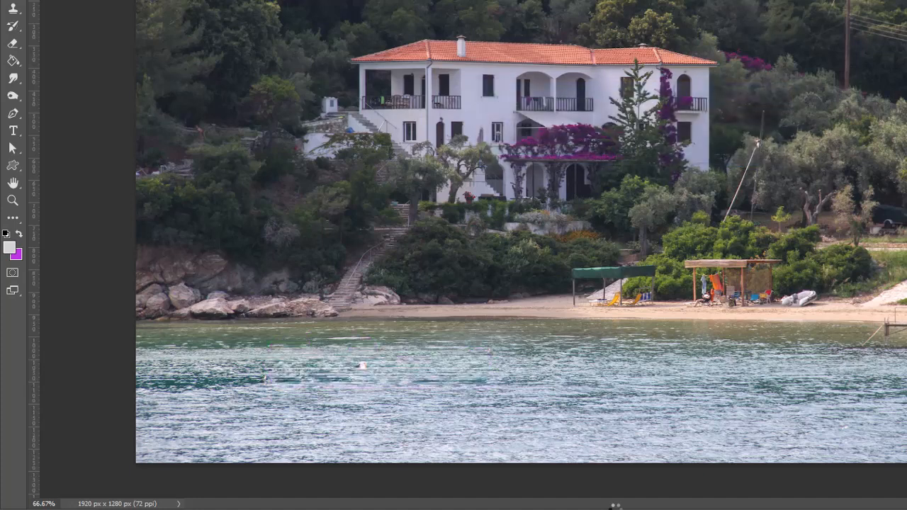
pyautogui.click(361, 364)
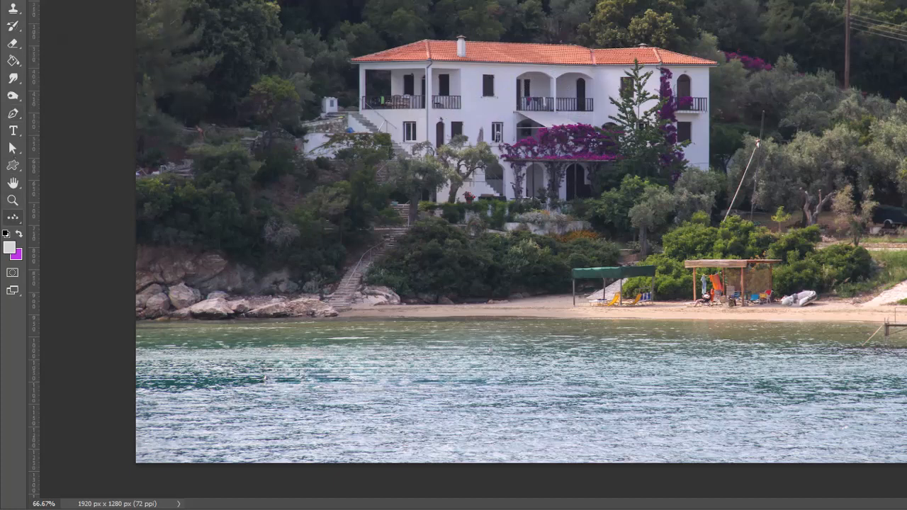
# Clone the arched balcony over the small upper window beside it, using a smaller, softer Healing Brush at 200% zoom.
pyautogui.click(13, 200)
pyautogui.click(517, 97)
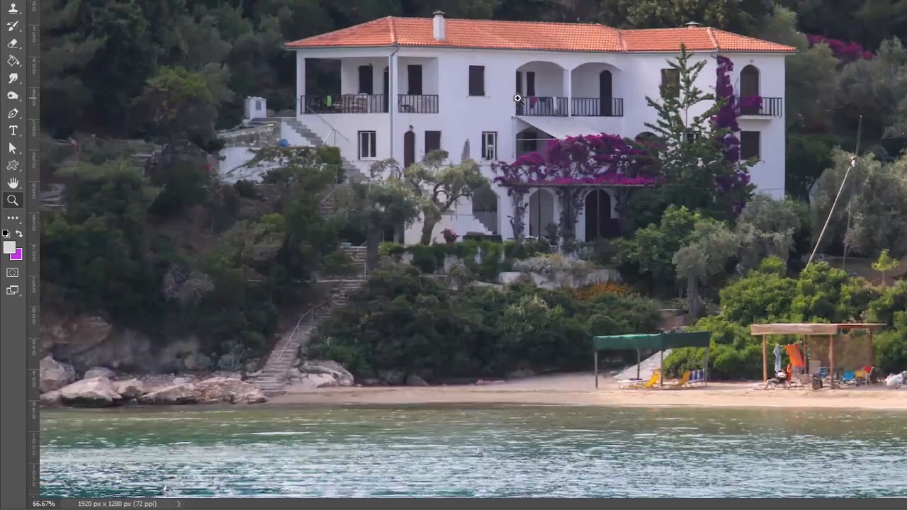
pyautogui.click(518, 98)
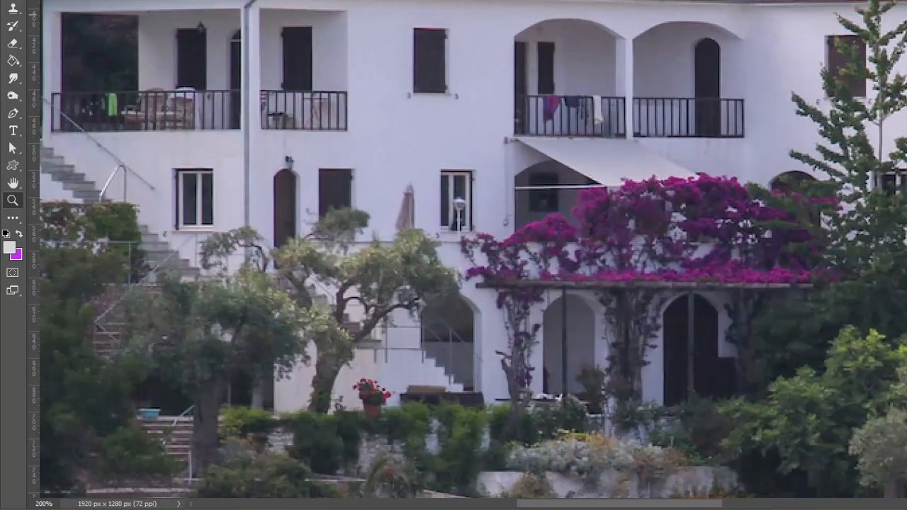
pyautogui.click(13, 0)
pyautogui.click(83, 2)
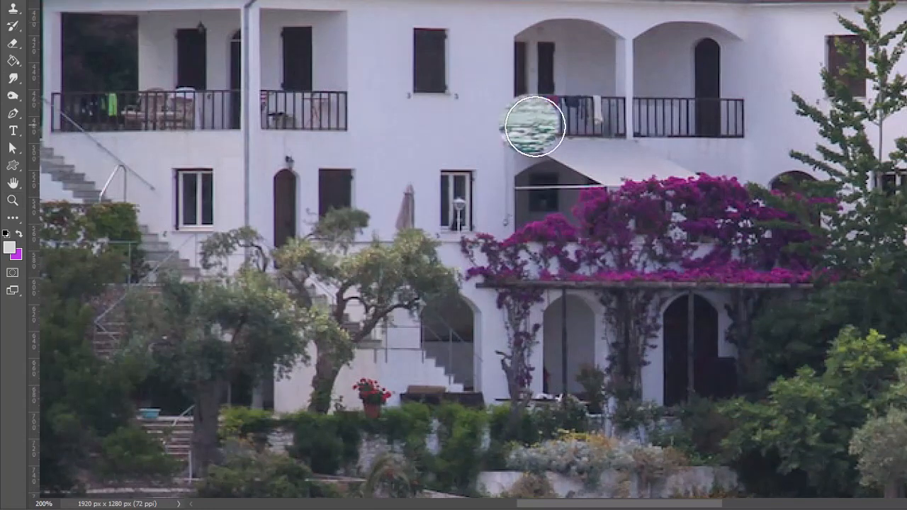
pyautogui.hotkey('shift', '[')
pyautogui.hotkey('shift', '[')
pyautogui.hotkey('shift', '[')
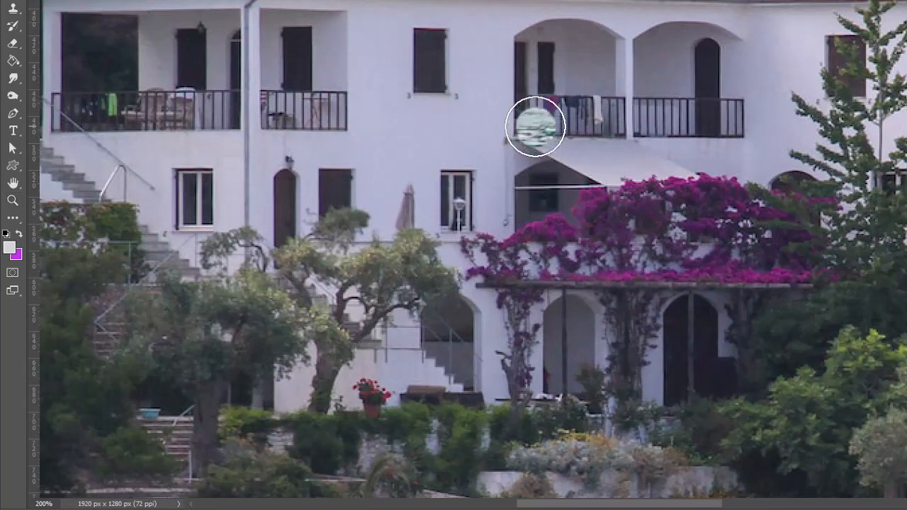
pyautogui.press('[')
pyautogui.press('[')
pyautogui.press('[')
pyautogui.press('[')
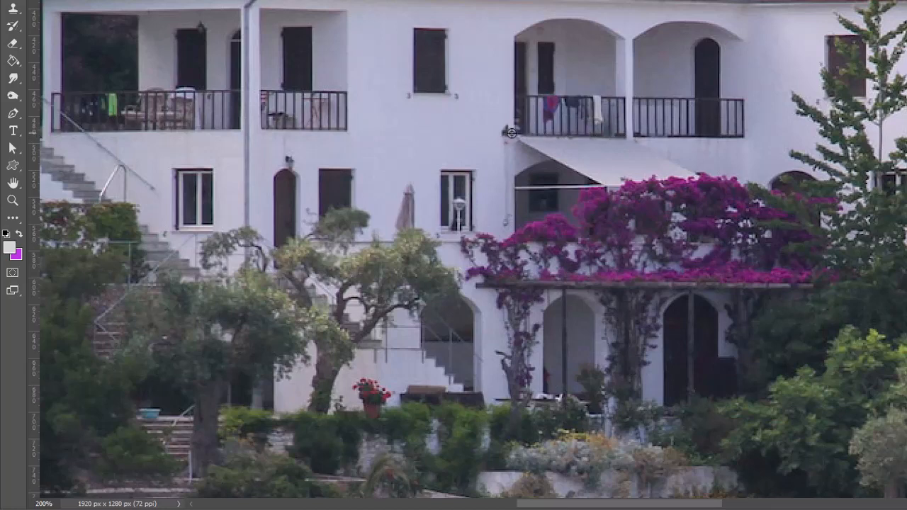
pyautogui.moveTo(512, 132)
pyautogui.mouseDown()
pyautogui.moveTo(431, 131)
pyautogui.moveTo(416, 116)
pyautogui.moveTo(417, 131)
pyautogui.moveTo(406, 132)
pyautogui.moveTo(406, 66)
pyautogui.moveTo(431, 27)
pyautogui.moveTo(395, 38)
pyautogui.moveTo(407, 44)
pyautogui.moveTo(420, 24)
pyautogui.moveTo(504, 25)
pyautogui.moveTo(509, 40)
pyautogui.moveTo(493, 51)
pyautogui.moveTo(508, 124)
pyautogui.moveTo(503, 39)
pyautogui.moveTo(398, 45)
pyautogui.moveTo(415, 47)
pyautogui.moveTo(443, 44)
pyautogui.moveTo(359, 37)
pyautogui.moveTo(448, 37)
pyautogui.moveTo(386, 31)
pyautogui.moveTo(402, 133)
pyautogui.moveTo(411, 88)
pyautogui.moveTo(438, 73)
pyautogui.moveTo(432, 107)
pyautogui.moveTo(421, 109)
pyautogui.moveTo(416, 93)
pyautogui.moveTo(477, 113)
pyautogui.moveTo(481, 82)
pyautogui.moveTo(468, 117)
pyautogui.moveTo(477, 103)
pyautogui.moveTo(475, 57)
pyautogui.moveTo(461, 71)
pyautogui.moveTo(443, 64)
pyautogui.moveTo(461, 98)
pyautogui.mouseUp()
pyautogui.moveTo(424, 74)
pyautogui.mouseDown()
pyautogui.moveTo(415, 54)
pyautogui.moveTo(416, 101)
pyautogui.mouseUp()
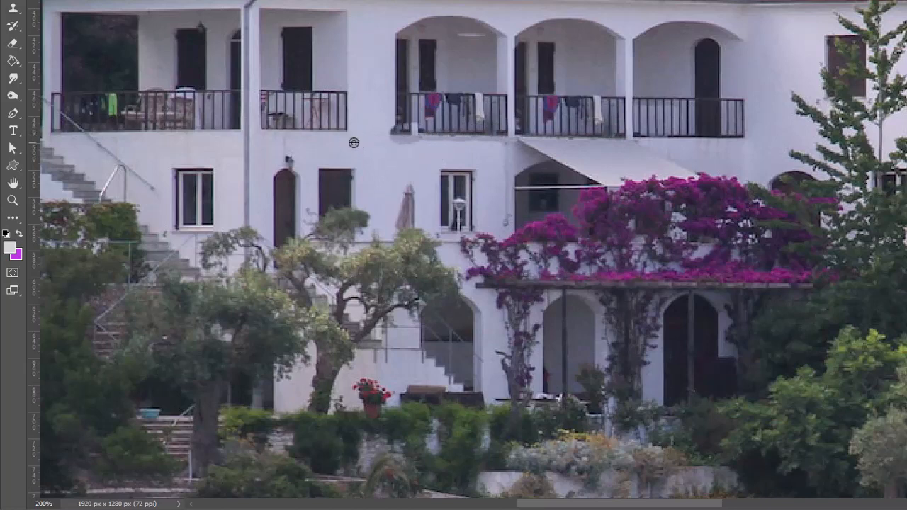
# Blend the wall beneath and beside the cloned balcony with the Healing Brush, sampling clean white wall.
pyautogui.moveTo(394, 145); pyautogui.dragTo(446, 146)
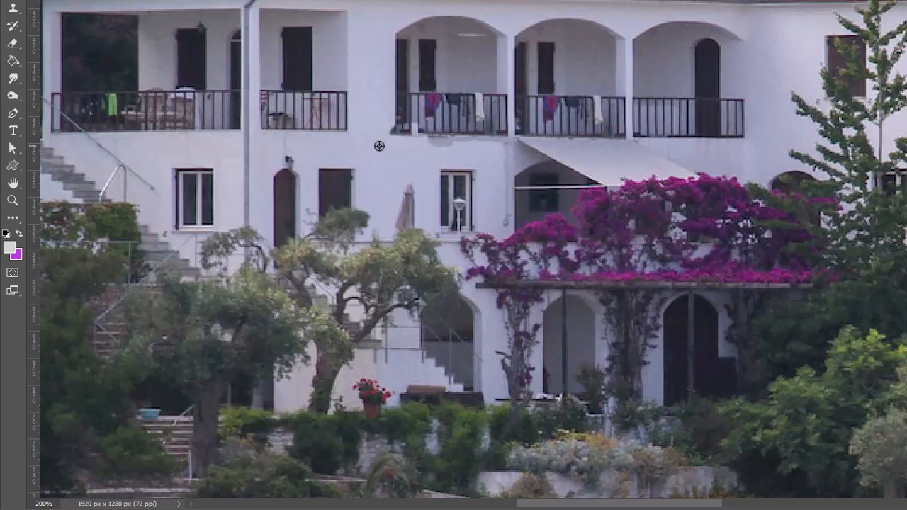
pyautogui.moveTo(443, 147); pyautogui.dragTo(489, 145)
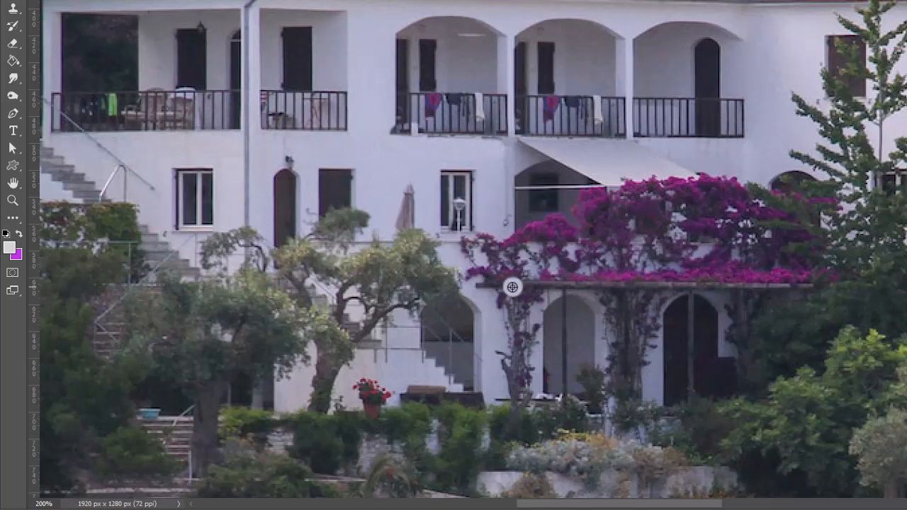
pyautogui.keyDown('alt'); pyautogui.click(375, 104); pyautogui.keyUp('alt')
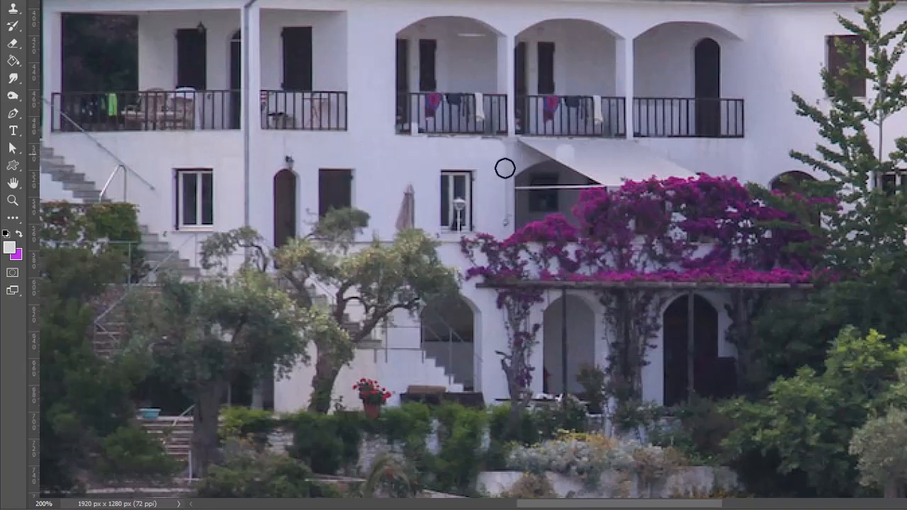
pyautogui.click(13, 200)
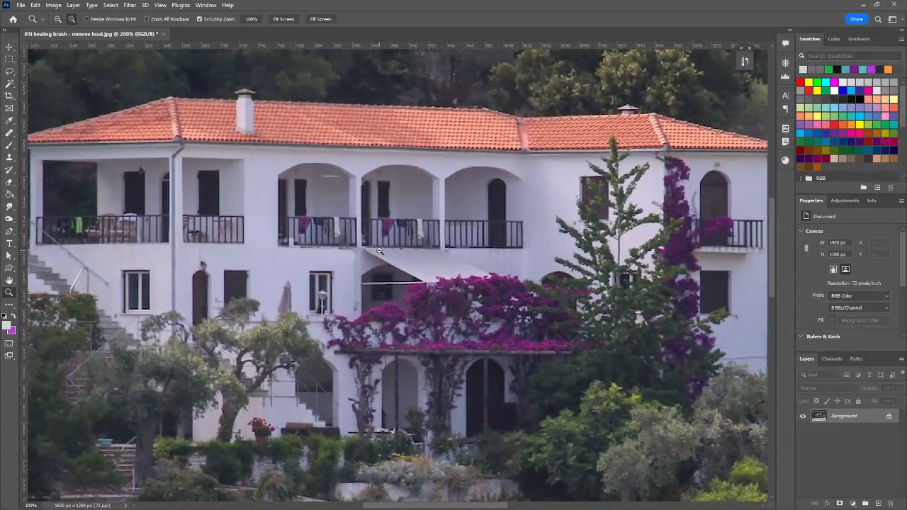
pyautogui.keyDown('alt'); pyautogui.click(379, 251); pyautogui.keyUp('alt')
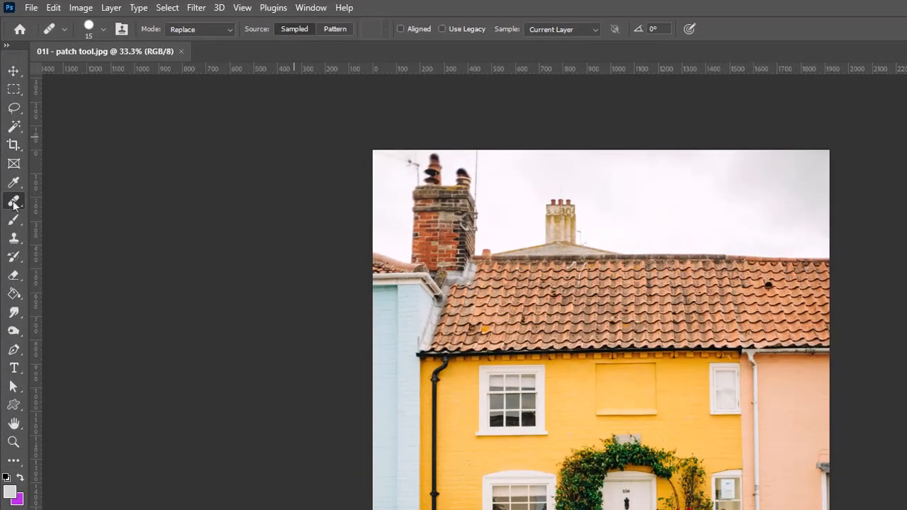
# Outline the blank recessed panel on the yellow wall with the Patch Tool, patch it from the neighbouring sash window, and deselect.
pyautogui.rightClick(14, 205)
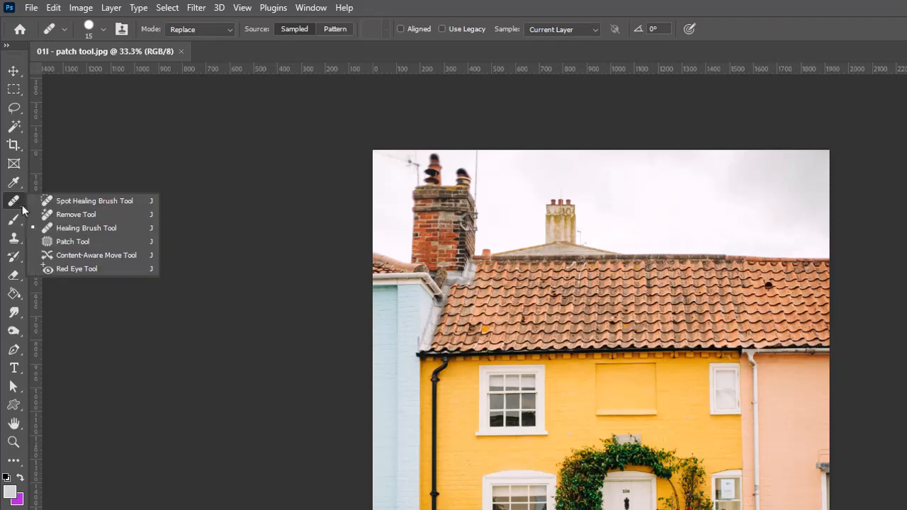
pyautogui.click(61, 242)
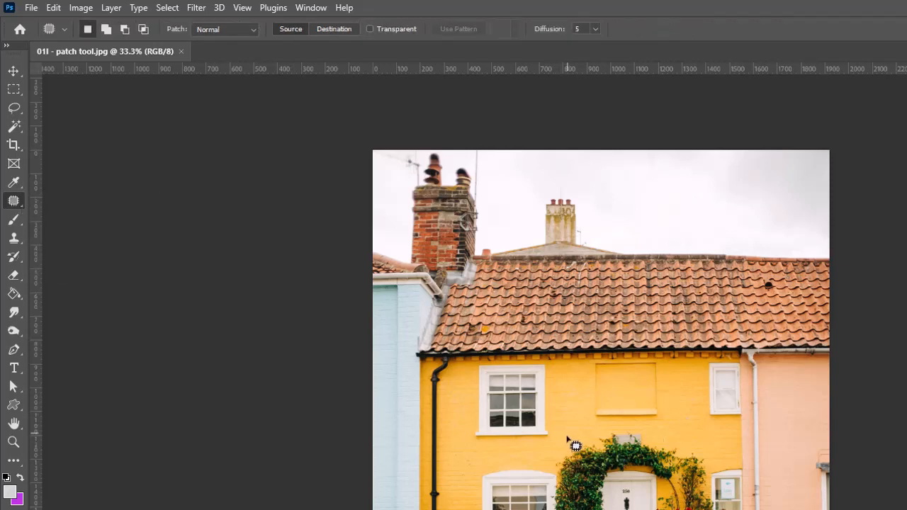
pyautogui.moveTo(564, 435)
pyautogui.mouseDown()
pyautogui.moveTo(677, 436)
pyautogui.moveTo(679, 367)
pyautogui.moveTo(606, 357)
pyautogui.moveTo(571, 364)
pyautogui.moveTo(556, 404)
pyautogui.moveTo(567, 436)
pyautogui.mouseUp()
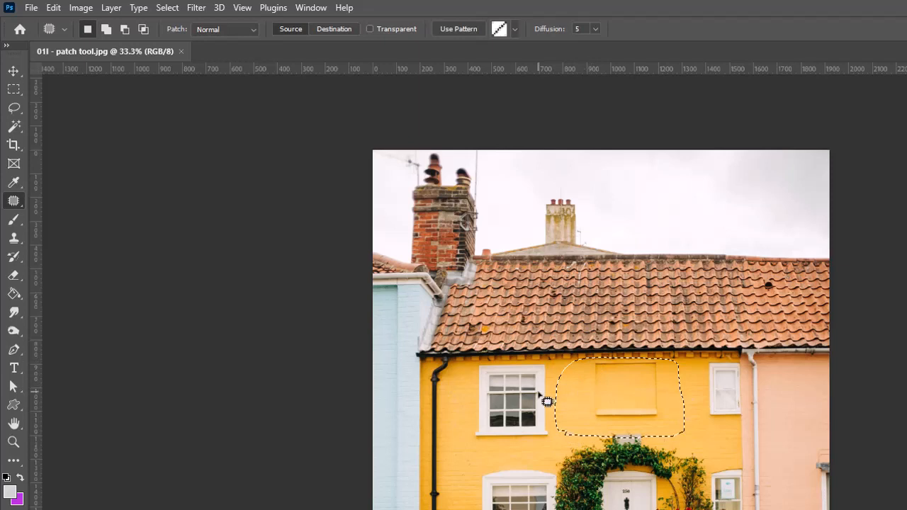
pyautogui.moveTo(577, 392); pyautogui.dragTo(476, 398)
pyautogui.press('v')
pyautogui.hotkey('ctrl', 'd')
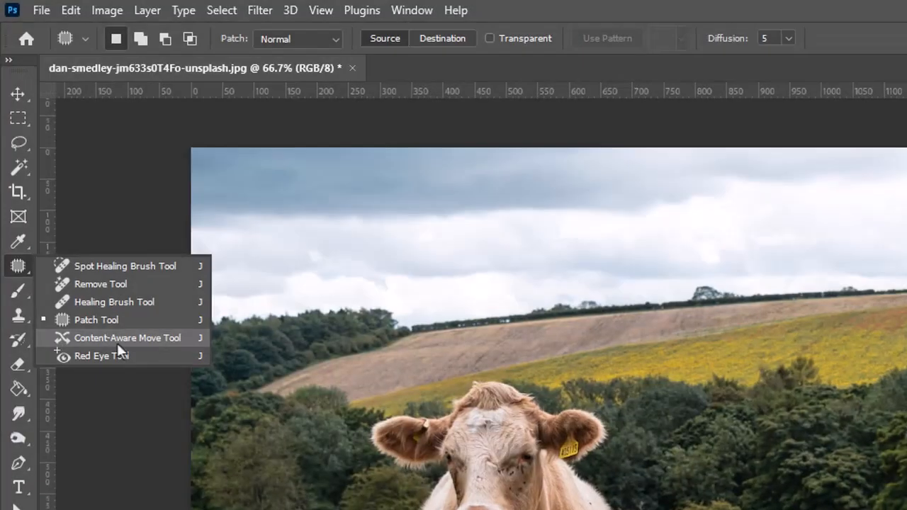
# Outline the brown cow with the Content-Aware Move Tool, move it closer to the white cow, and deselect.
pyautogui.click(117, 343)
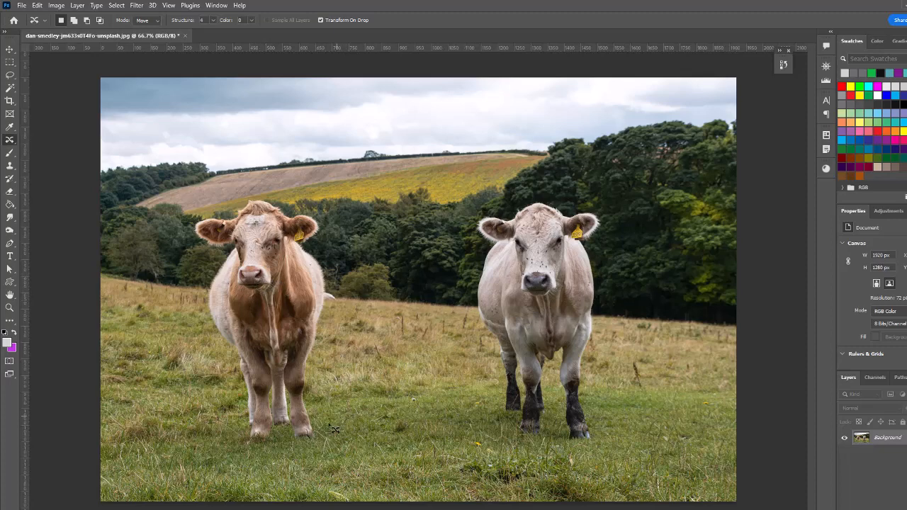
pyautogui.moveTo(276, 449)
pyautogui.mouseDown()
pyautogui.moveTo(234, 359)
pyautogui.moveTo(202, 303)
pyautogui.moveTo(204, 272)
pyautogui.moveTo(228, 252)
pyautogui.moveTo(211, 249)
pyautogui.moveTo(196, 227)
pyautogui.moveTo(255, 197)
pyautogui.moveTo(314, 212)
pyautogui.moveTo(329, 231)
pyautogui.moveTo(333, 248)
pyautogui.moveTo(318, 262)
pyautogui.moveTo(344, 301)
pyautogui.moveTo(324, 320)
pyautogui.moveTo(313, 365)
pyautogui.moveTo(318, 433)
pyautogui.moveTo(289, 444)
pyautogui.mouseUp()
pyautogui.moveTo(265, 268); pyautogui.dragTo(390, 268)
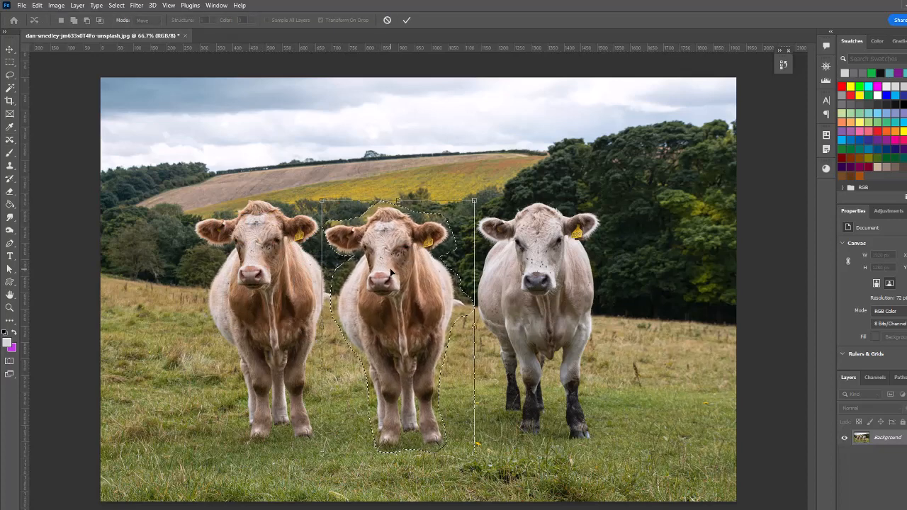
pyautogui.press('Return')
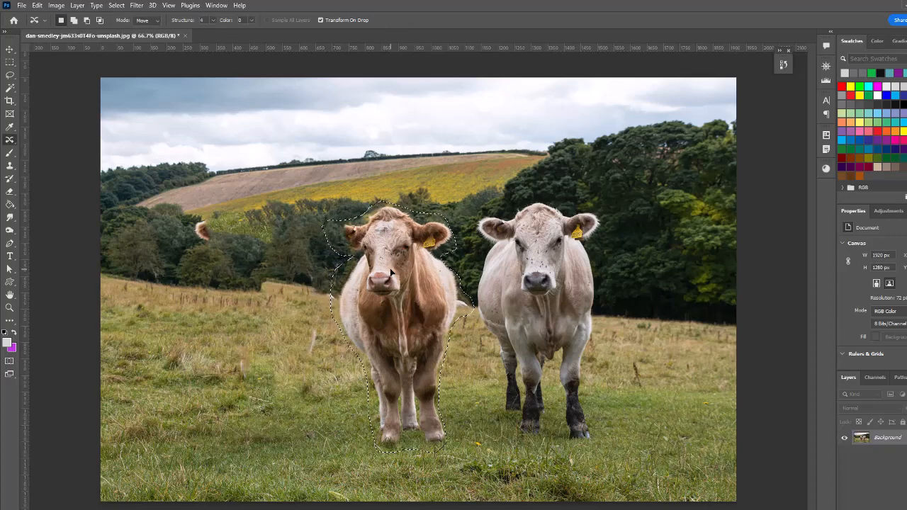
pyautogui.hotkey('ctrl', 'd')
# Outline the stray ear fragment left among the trees and move it back onto the brown cow's head.
pyautogui.moveTo(206, 244)
pyautogui.mouseDown()
pyautogui.moveTo(197, 219)
pyautogui.moveTo(210, 216)
pyautogui.moveTo(210, 226)
pyautogui.moveTo(264, 244)
pyautogui.moveTo(341, 235)
pyautogui.mouseUp()
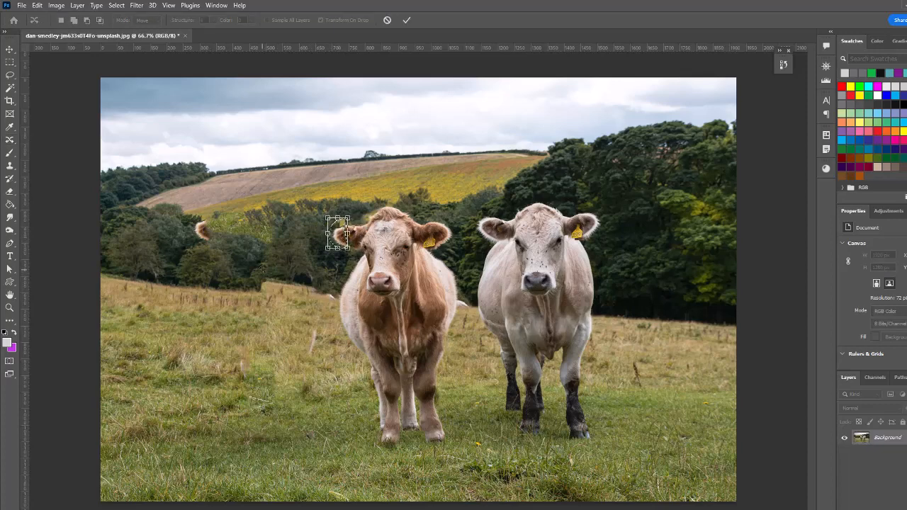
pyautogui.press('Return')
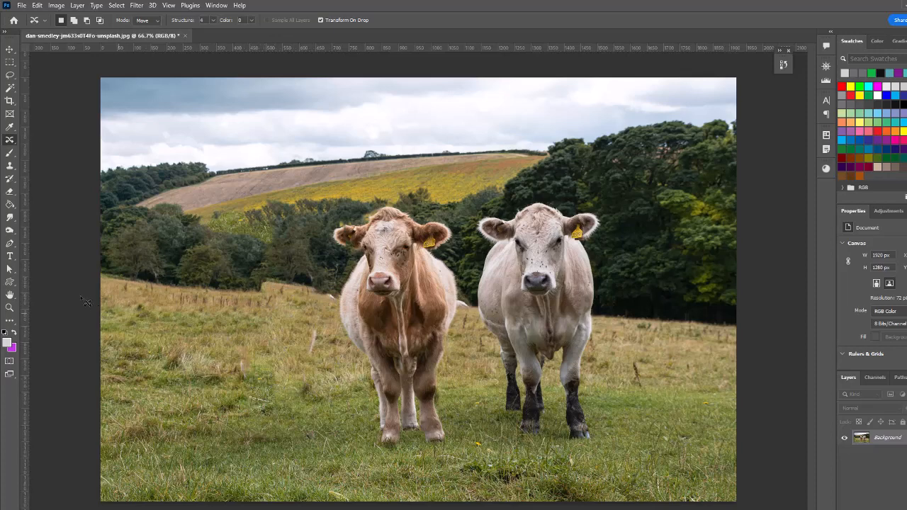
pyautogui.rightClick(11, 141)
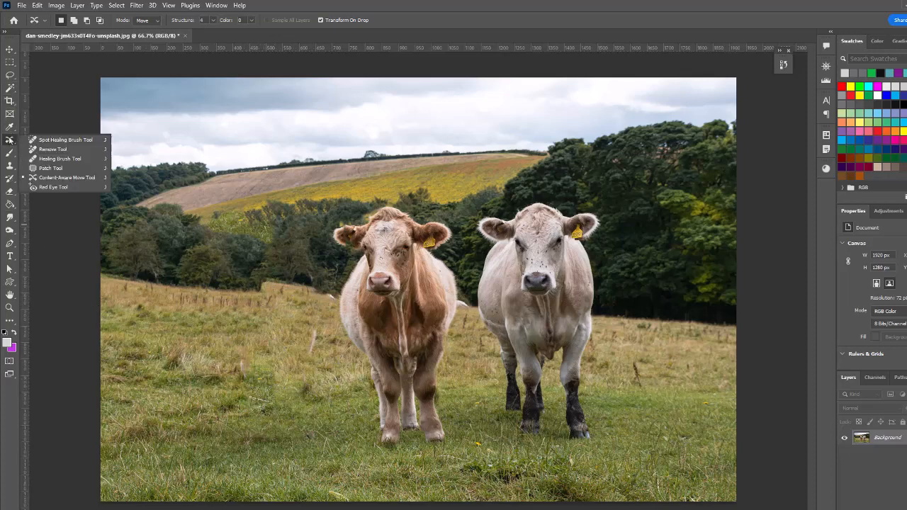
# Patch the treeline edge and the grass just below it beside the brown cow with the Patch Tool, sampling clean neighbouring areas, and deselect.
pyautogui.click(55, 168)
pyautogui.moveTo(259, 291)
pyautogui.mouseDown()
pyautogui.moveTo(266, 277)
pyautogui.moveTo(321, 284)
pyautogui.moveTo(343, 305)
pyautogui.moveTo(197, 286)
pyautogui.mouseUp()
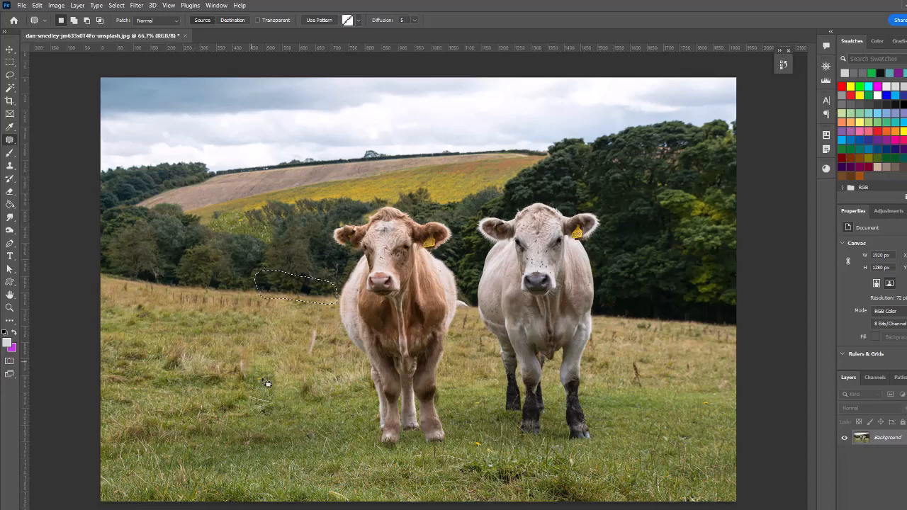
pyautogui.hotkey('ctrl', 'd')
pyautogui.moveTo(270, 331)
pyautogui.mouseDown()
pyautogui.moveTo(315, 326)
pyautogui.moveTo(311, 314)
pyautogui.moveTo(283, 304)
pyautogui.moveTo(265, 305)
pyautogui.moveTo(259, 322)
pyautogui.moveTo(271, 325)
pyautogui.moveTo(282, 318)
pyautogui.moveTo(226, 321)
pyautogui.mouseUp()
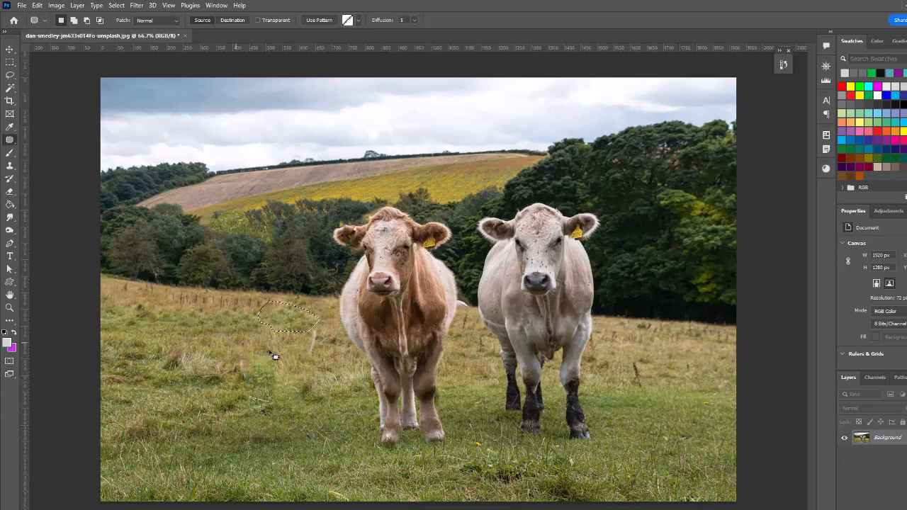
pyautogui.hotkey('ctrl', 'd')
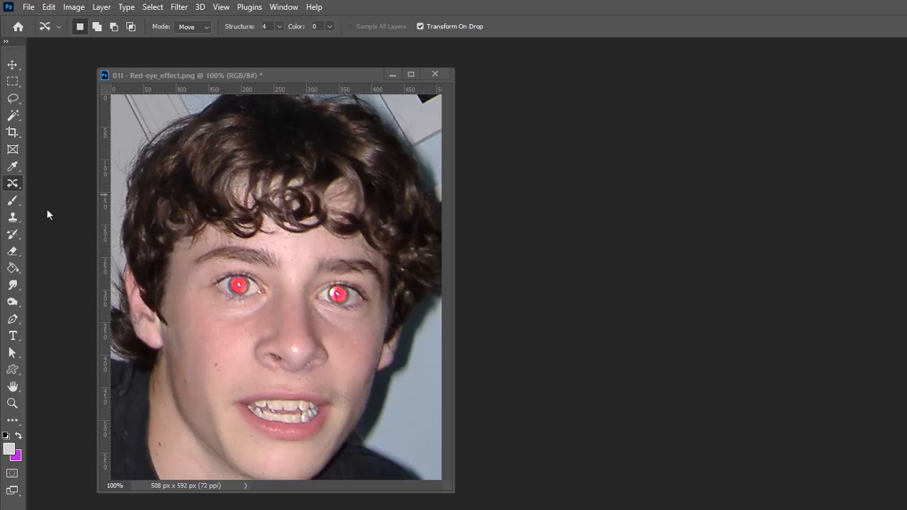
# Remove the red glow from both of the boy's pupils with the Red Eye Tool at 50% pupil size and 50% darken amount.
pyautogui.click(13, 184)
pyautogui.rightClick(13, 184)
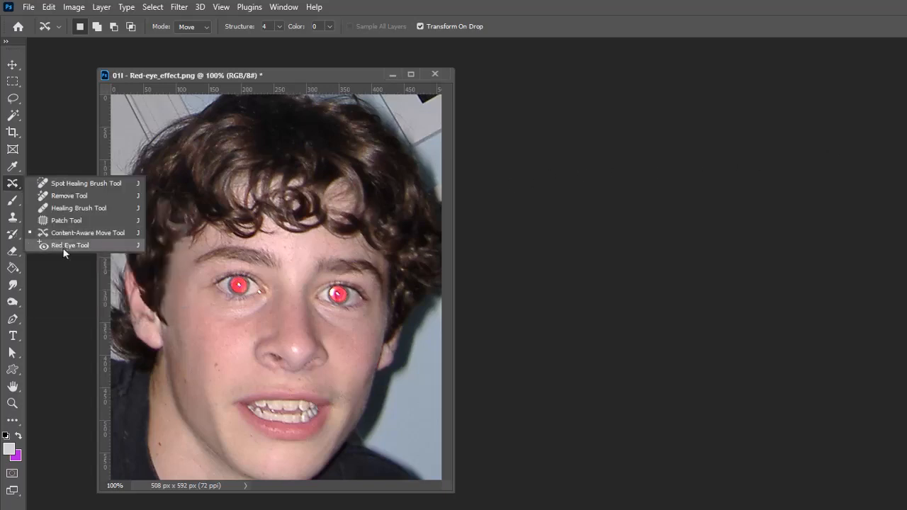
pyautogui.click(62, 247)
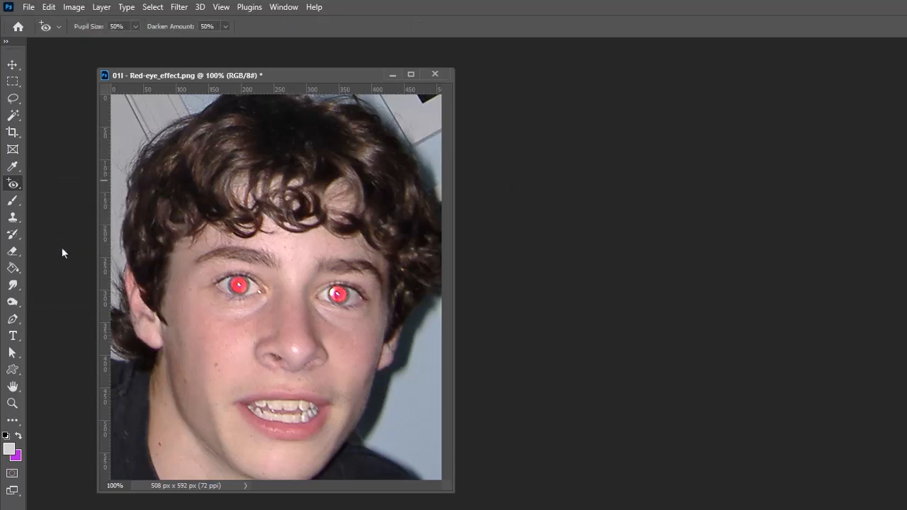
pyautogui.click(243, 284)
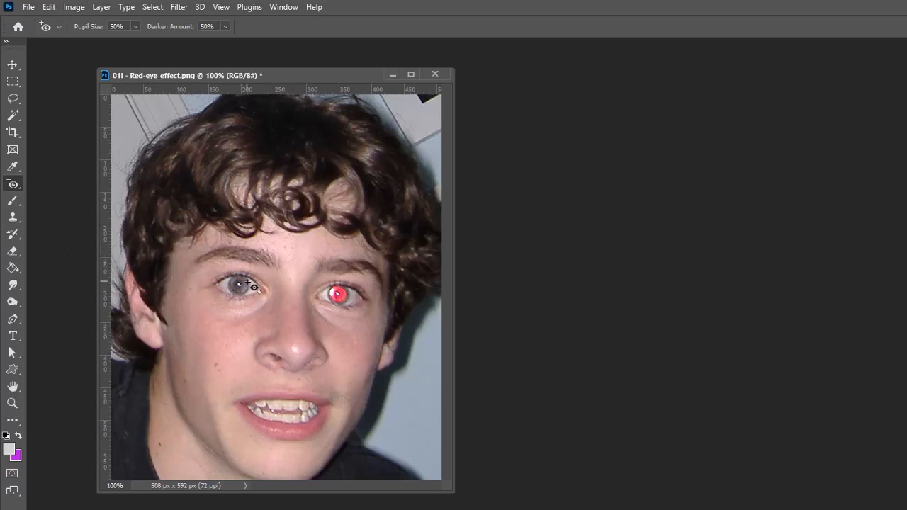
pyautogui.click(341, 294)
# Switch to the Brush Tool and display the related painting tools in its group.
pyautogui.rightClick(15, 186)
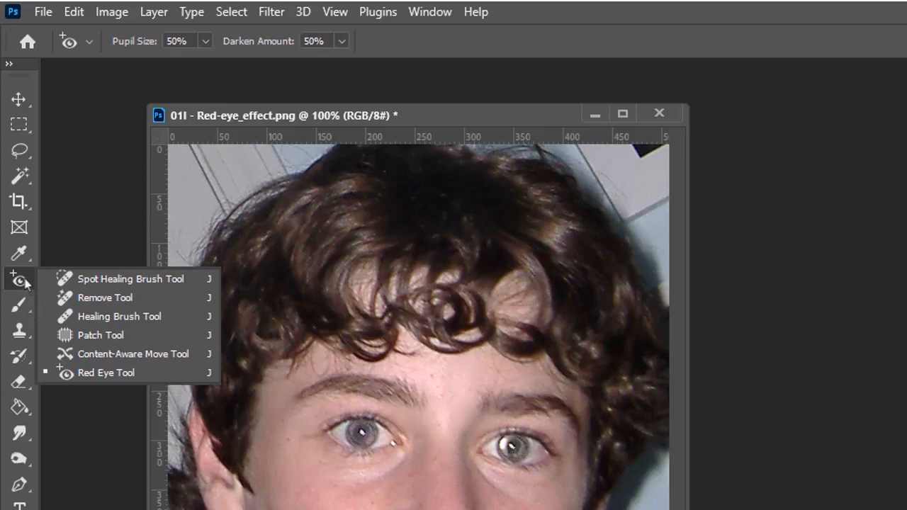
pyautogui.click(21, 306)
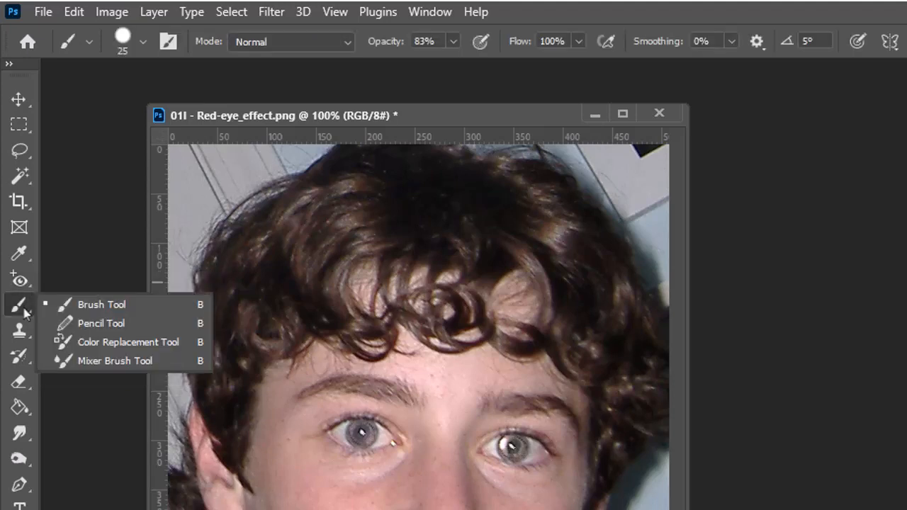